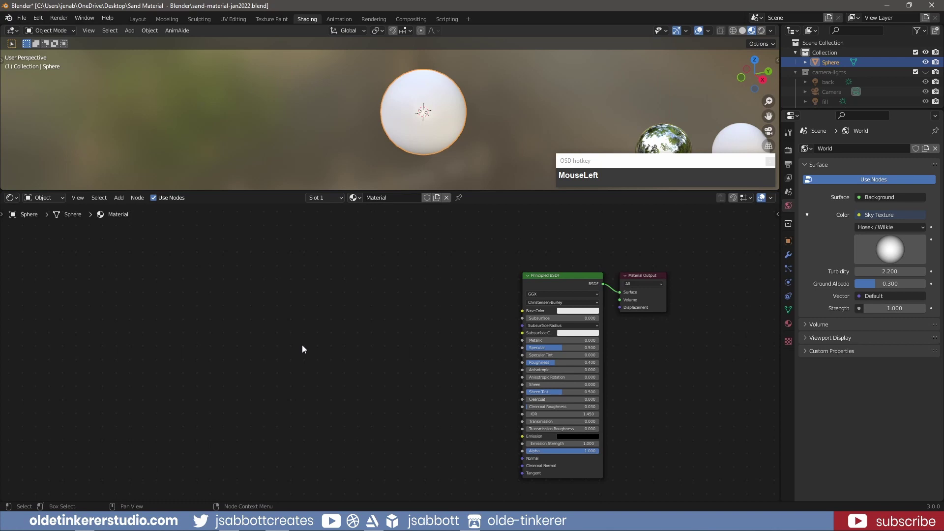
- Add a Wave Texture left of the Principled BSDF and wire its Color into Base Color
key(shift+a)
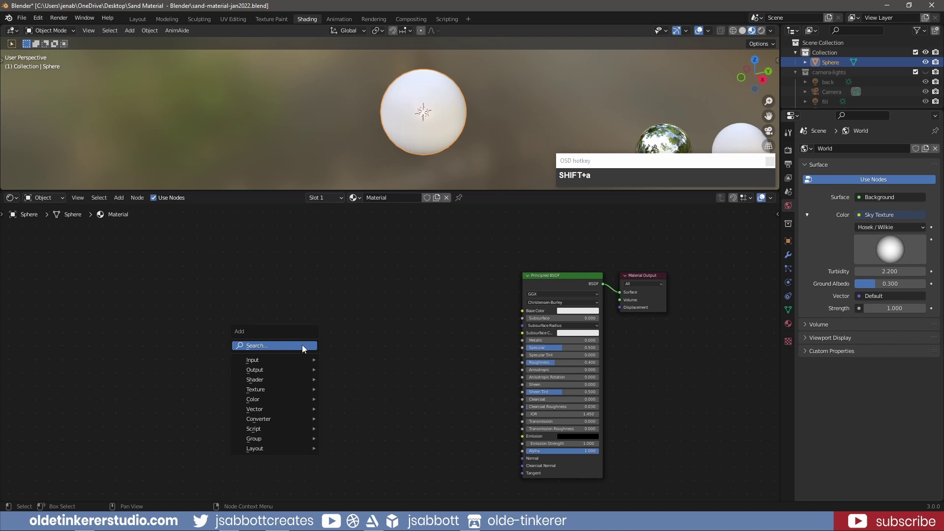
mouse_move(297, 388)
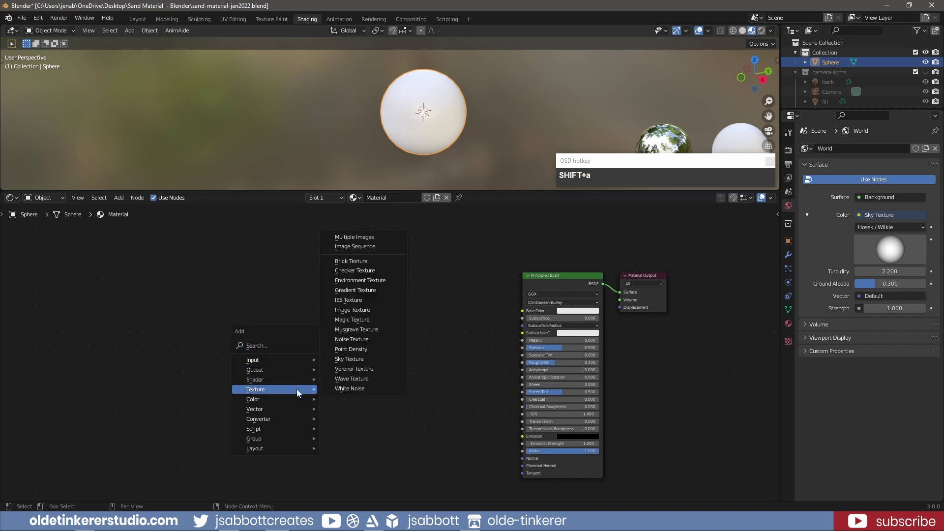
click(366, 379)
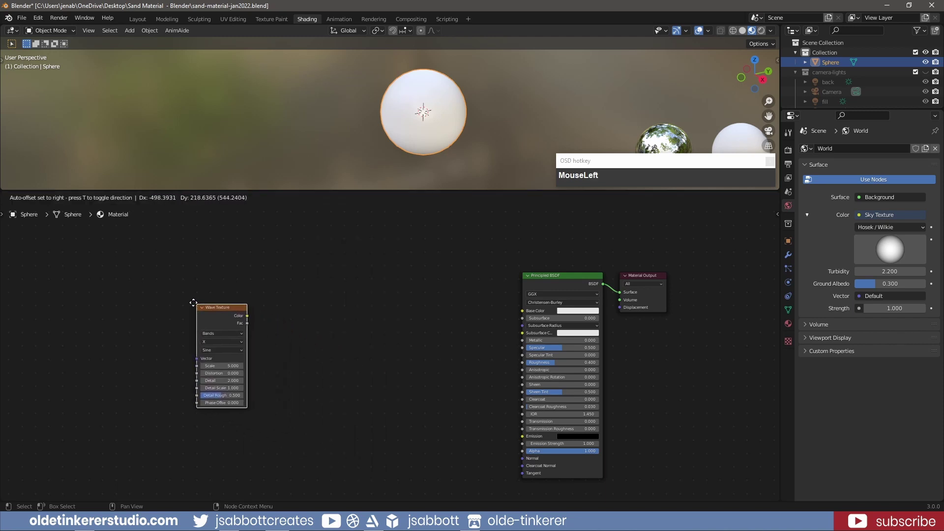
click(218, 305)
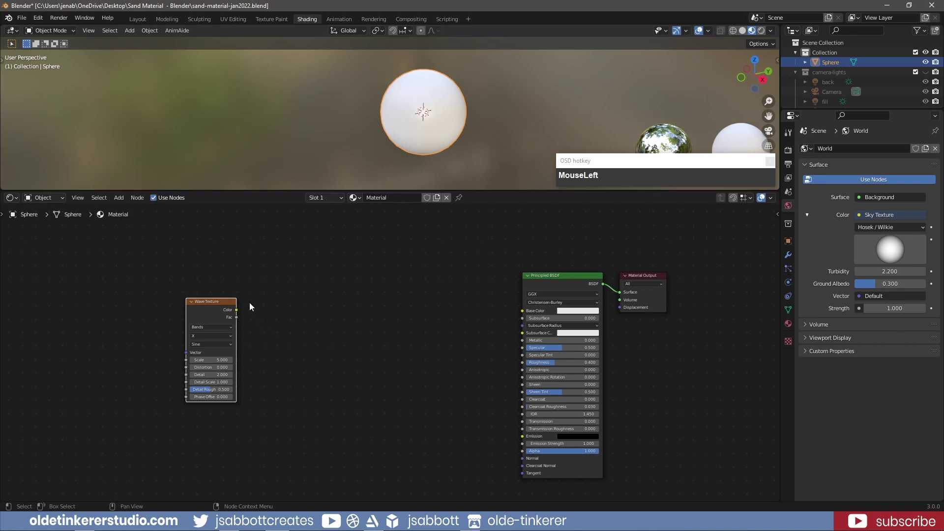
drag(237, 310, 522, 311)
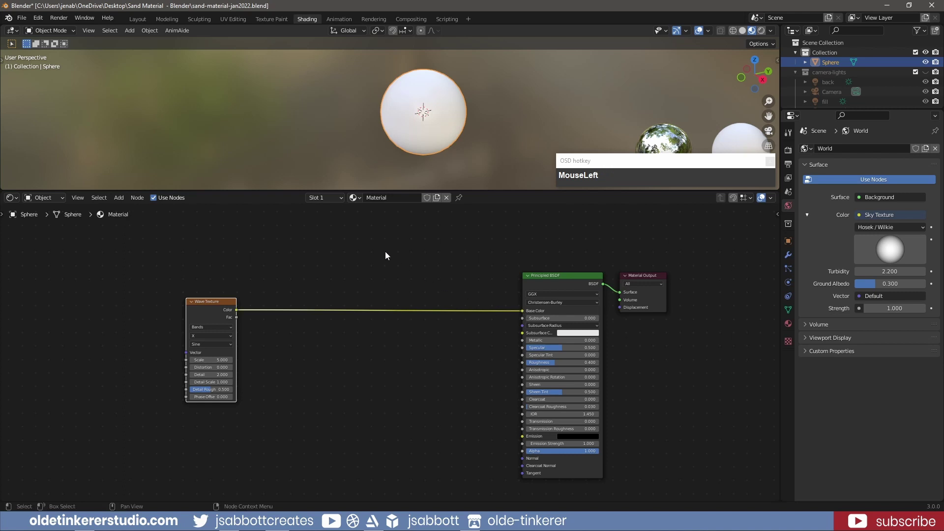
mouse_move(376, 129)
middle_down()
mouse_move(397, 113)
mouse_move(393, 130)
middle_up()
scroll(397, 116, up, 1)
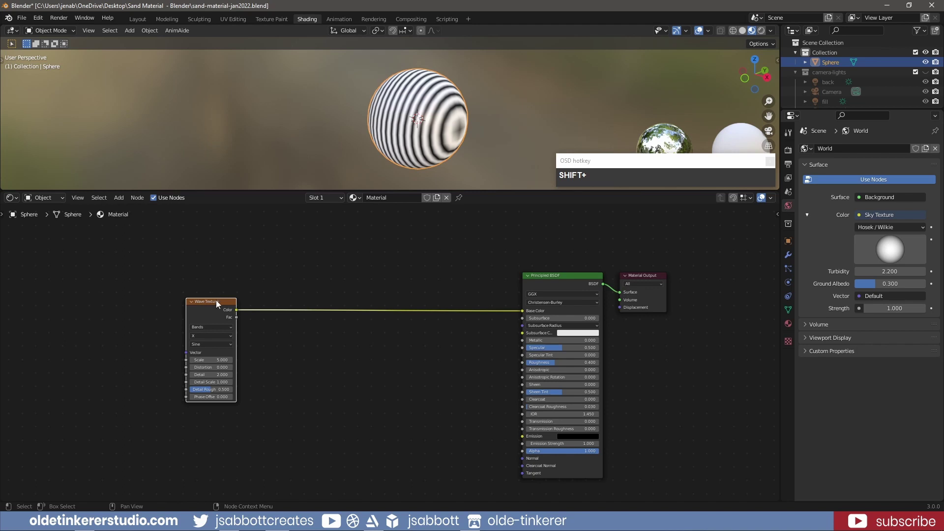
click(216, 301)
- Add Texture Coordinate and Mapping nodes with Ctrl+T, linking the Object output into Mapping
key(ctrl+t)
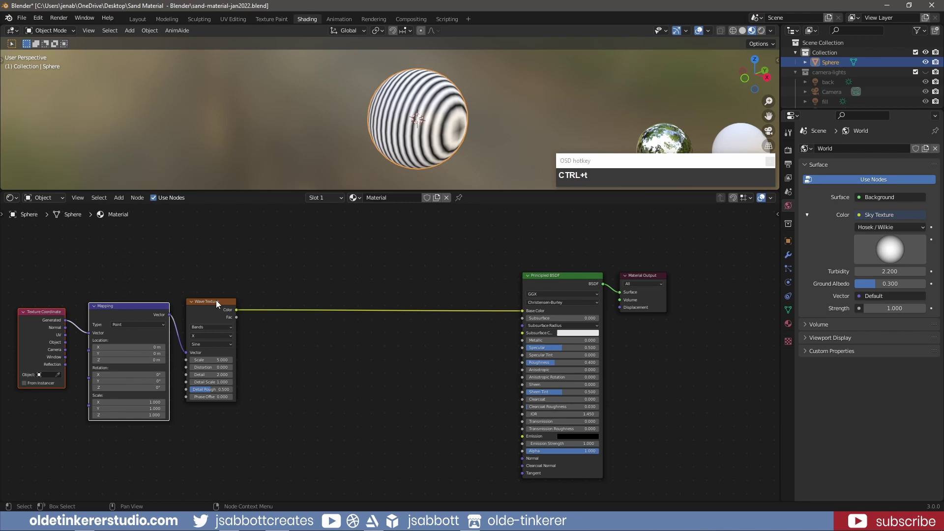
shift+middle_drag(149, 284, 168, 278)
scroll(216, 270, up, 3)
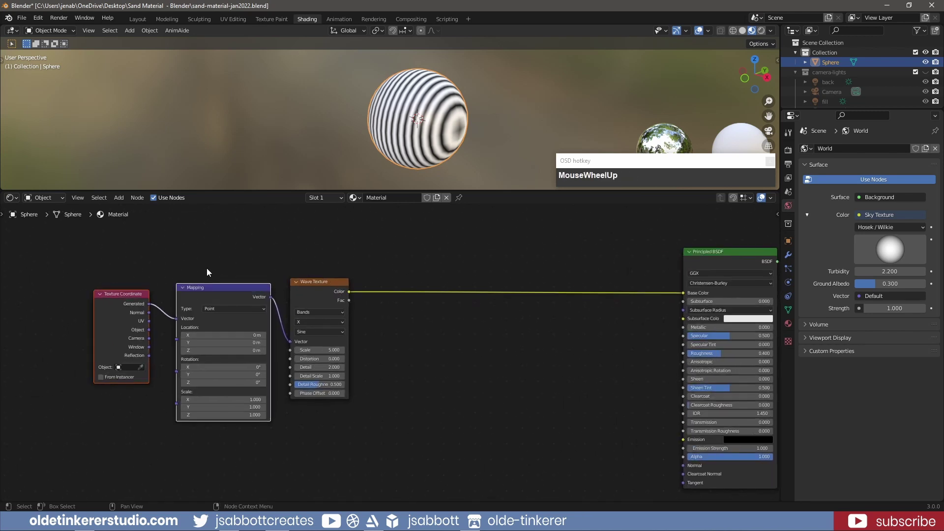
scroll(206, 268, up, 1)
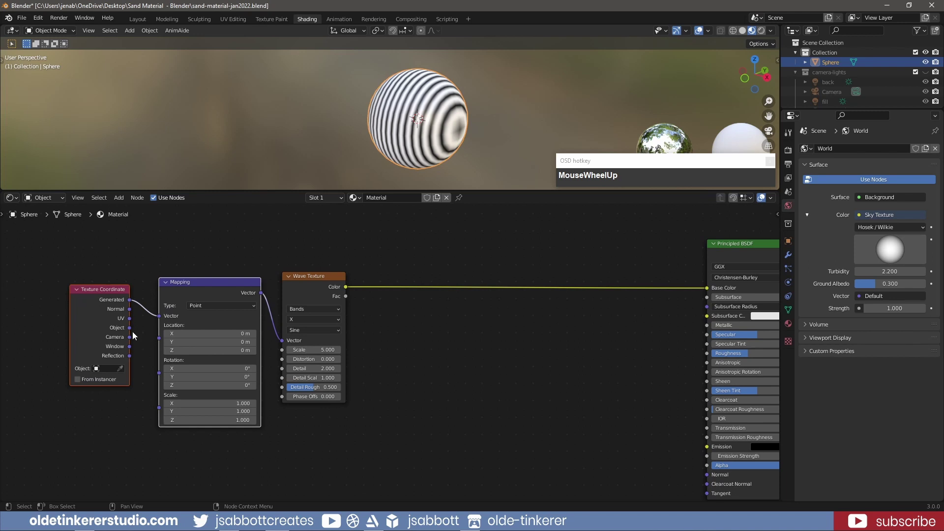
drag(129, 327, 158, 315)
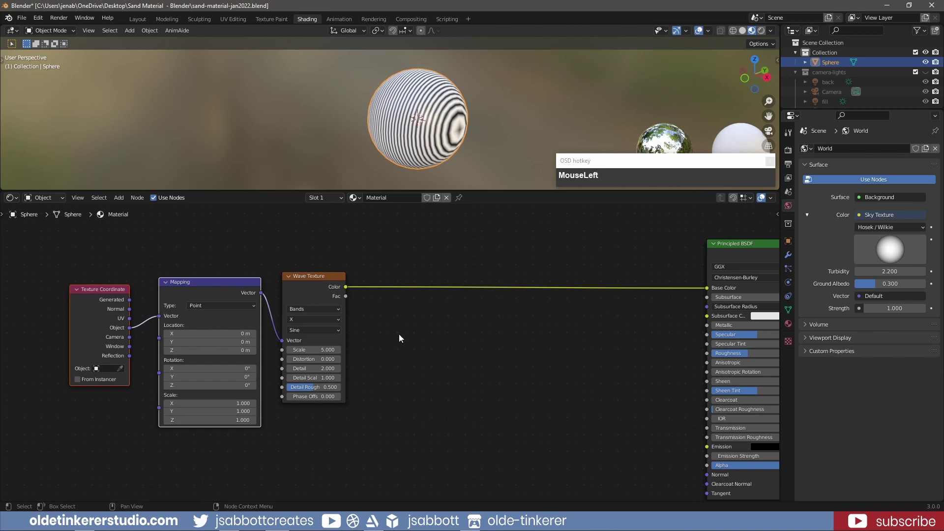
shift+middle_drag(400, 334, 336, 342)
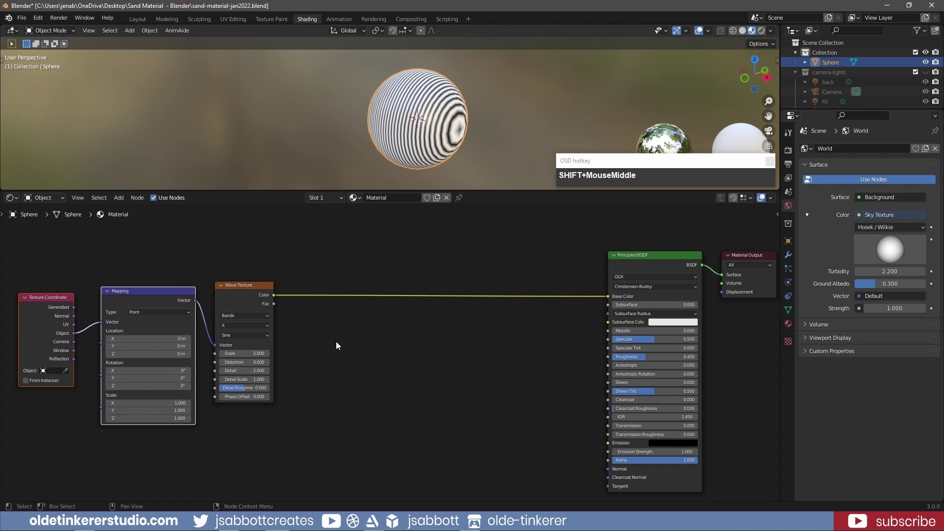
- Give the Wave Texture Scale 3, Distortion 8 and Detail 8, then select the three texture nodes
click(250, 353)
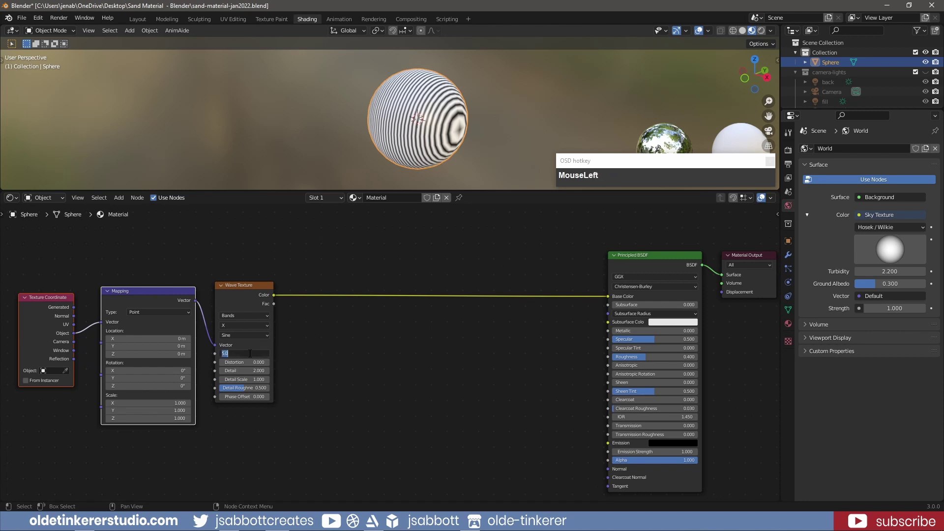
text(3)
key(Return)
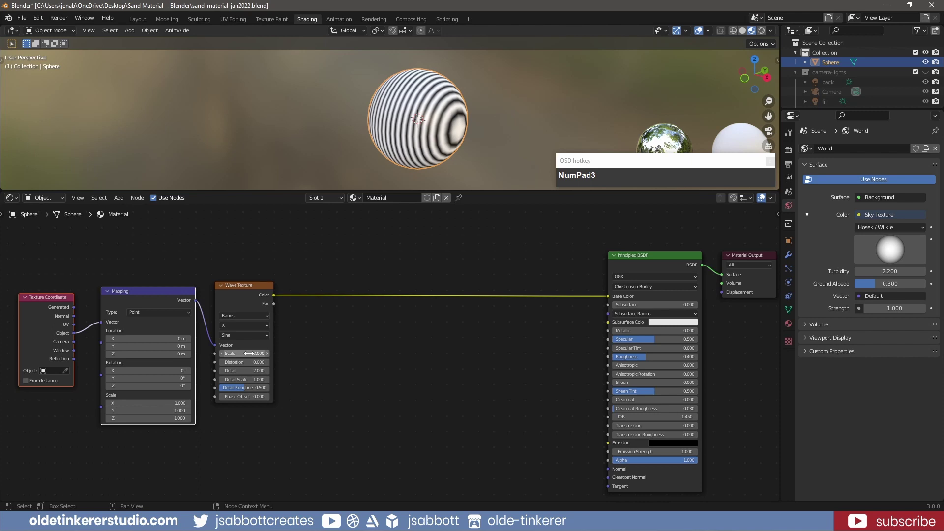
scroll(426, 149, up, 2)
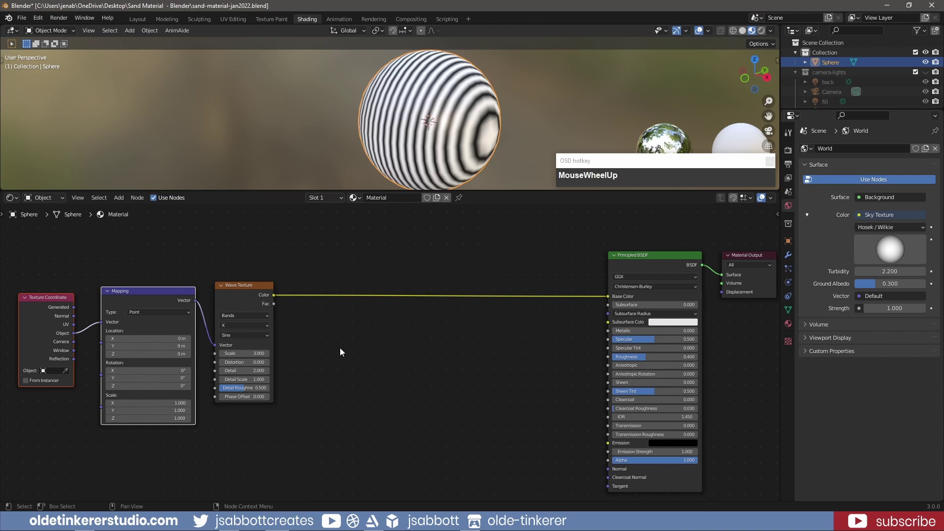
click(253, 362)
text(8)
key(Tab)
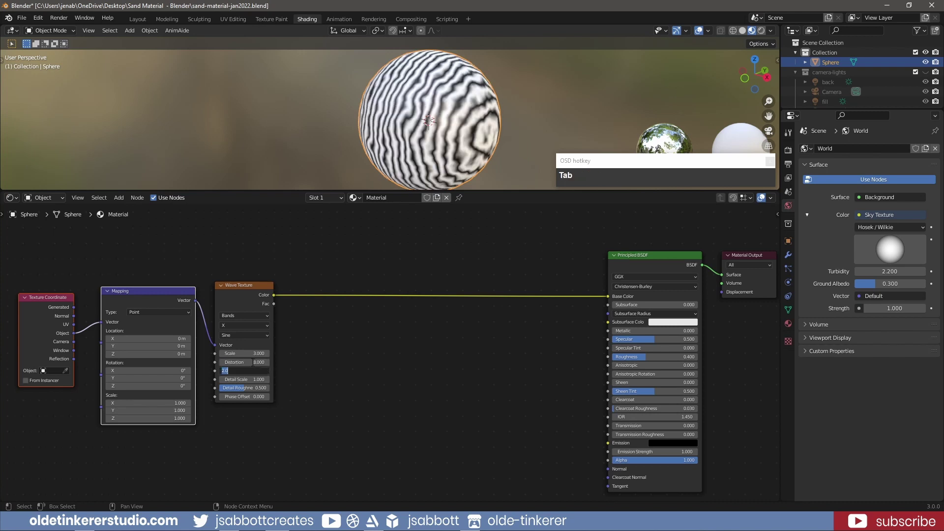
text(8)
key(Return)
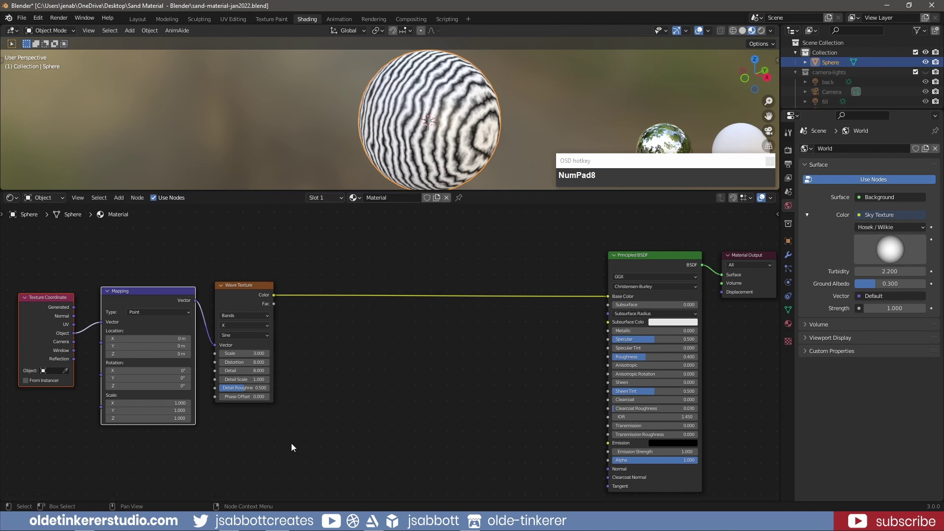
drag(299, 456, 18, 256)
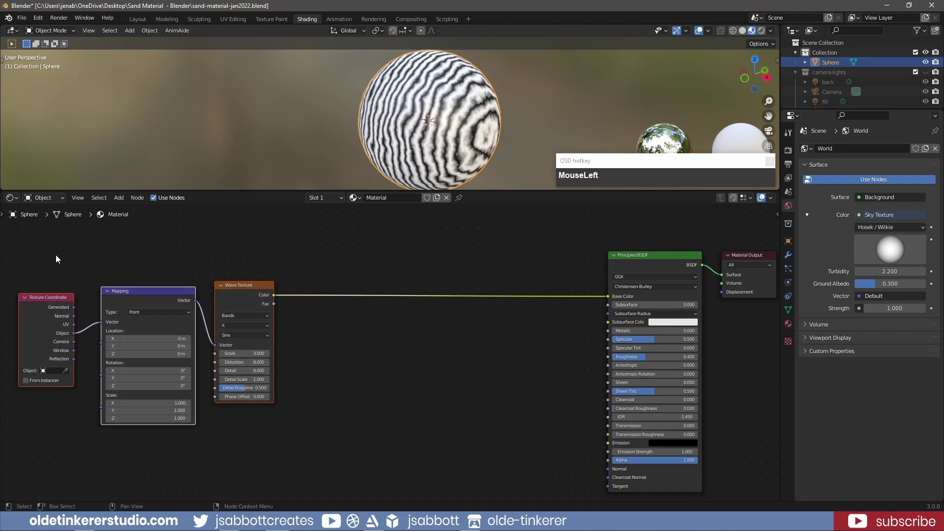
- Wrap the Texture Coordinate, Mapping and Wave Texture nodes in a frame labelled 'base'
key(ctrl+j)
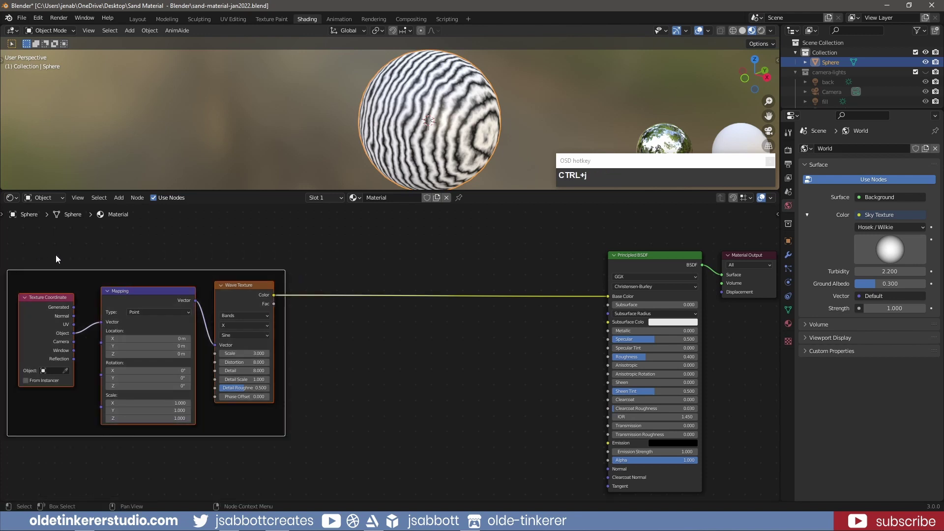
right_click(98, 288)
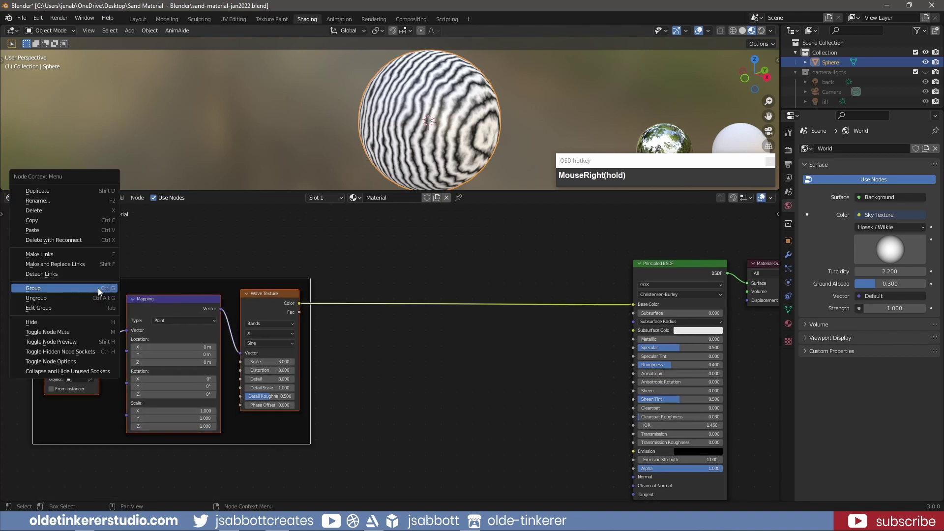
click(67, 201)
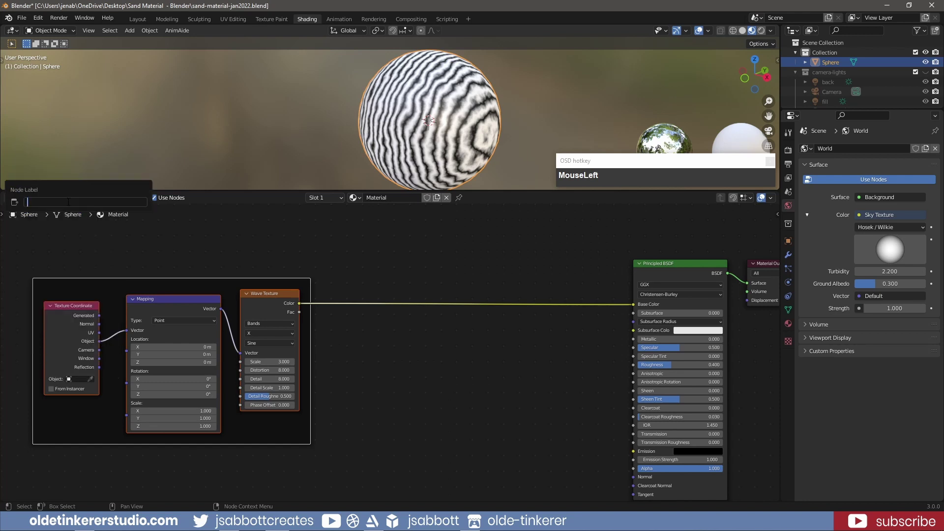
text(base)
key(Return)
shift+middle_drag(461, 402, 428, 355)
- Add a ColorRamp node placed below the base frame
key(shift+a)
mouse_move(365, 379)
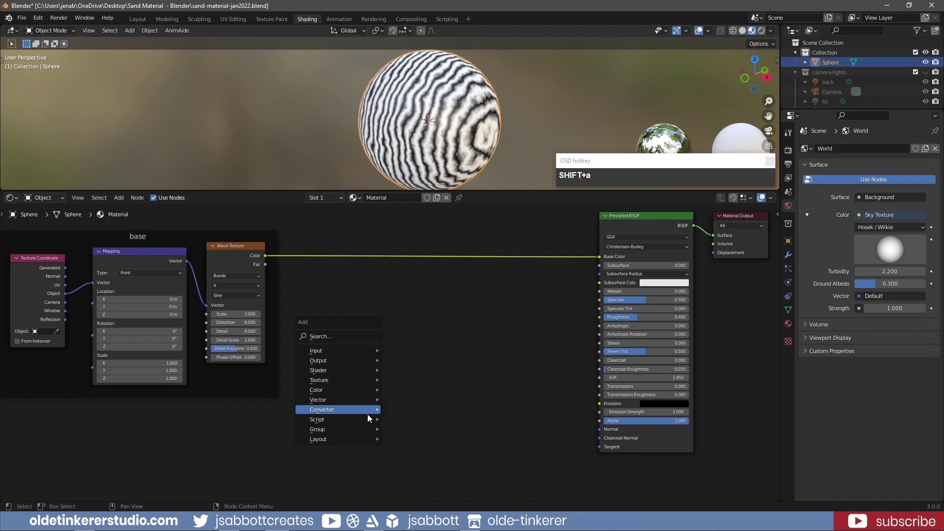
mouse_move(367, 411)
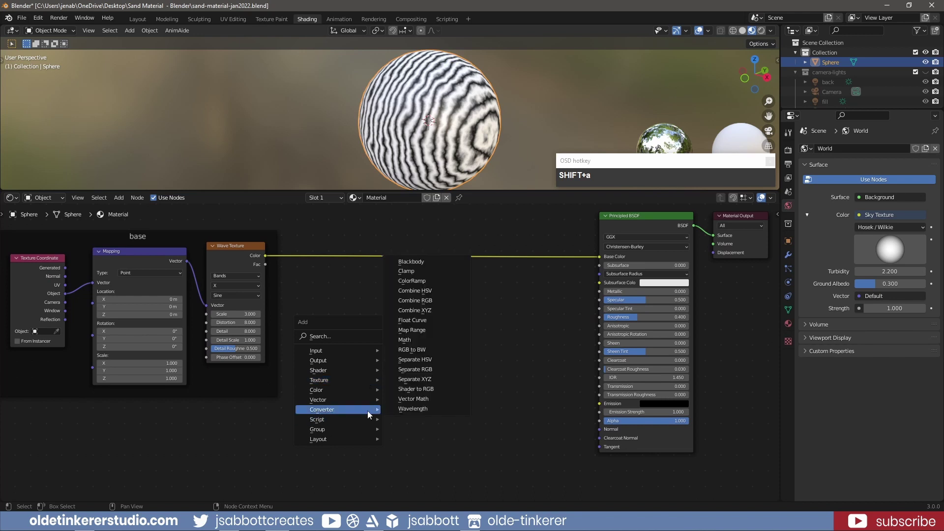
click(417, 280)
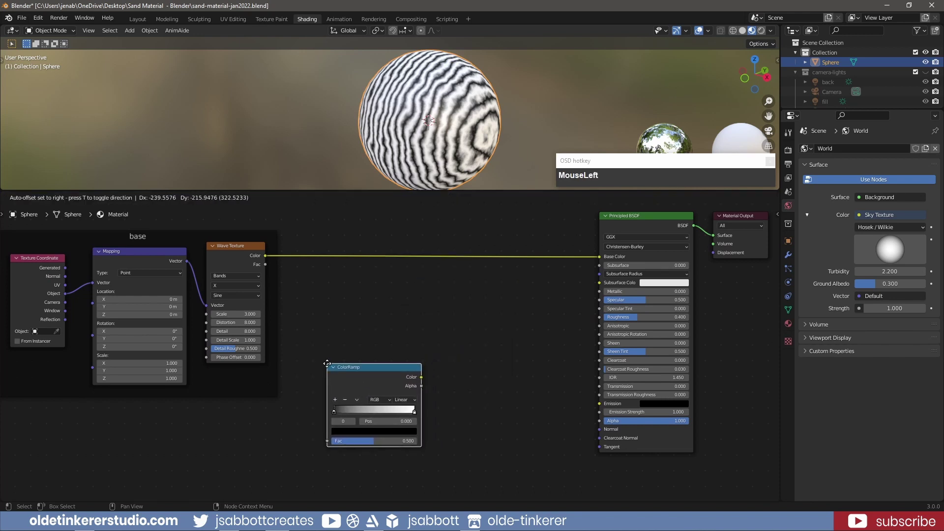
click(328, 377)
- Add a Bump node from the Vector category next to the ColorRamp
key(shift+a)
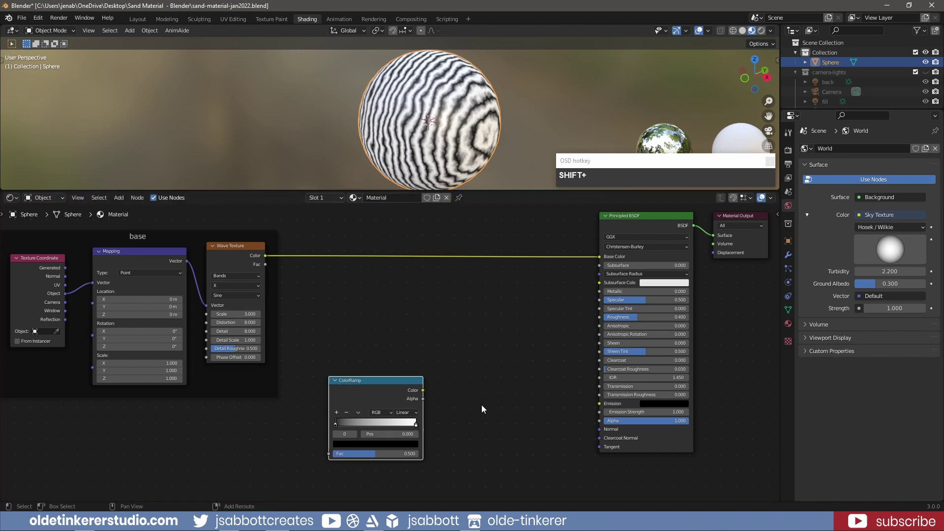
mouse_move(481, 396)
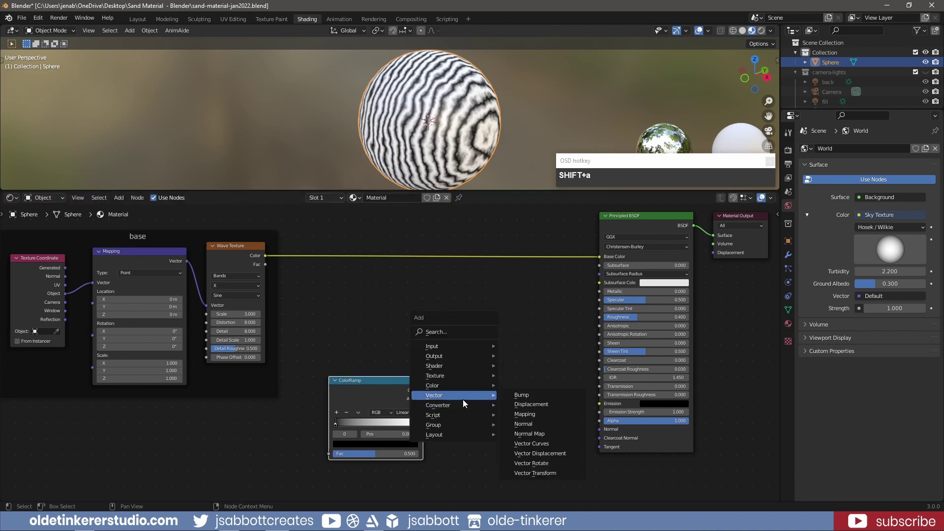
click(522, 396)
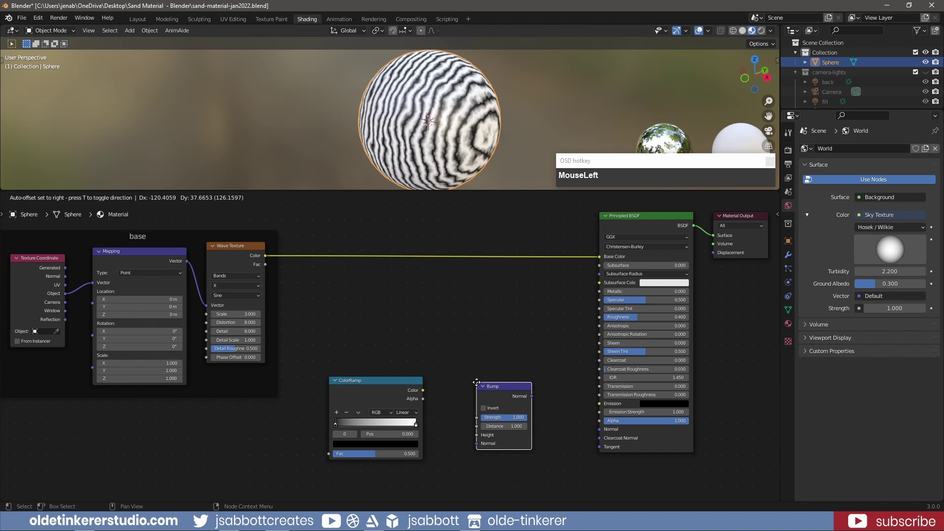
click(477, 382)
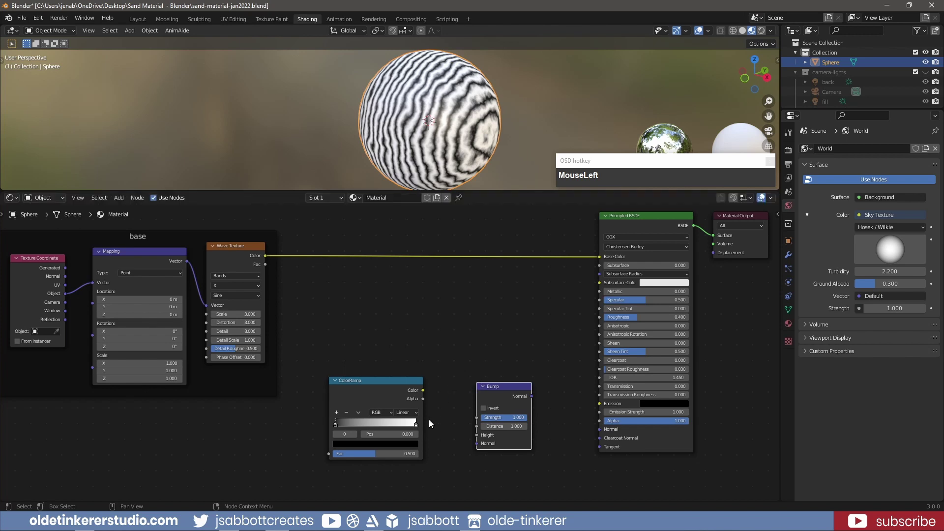
- Darken the ColorRamp's white end stop to grey
click(416, 425)
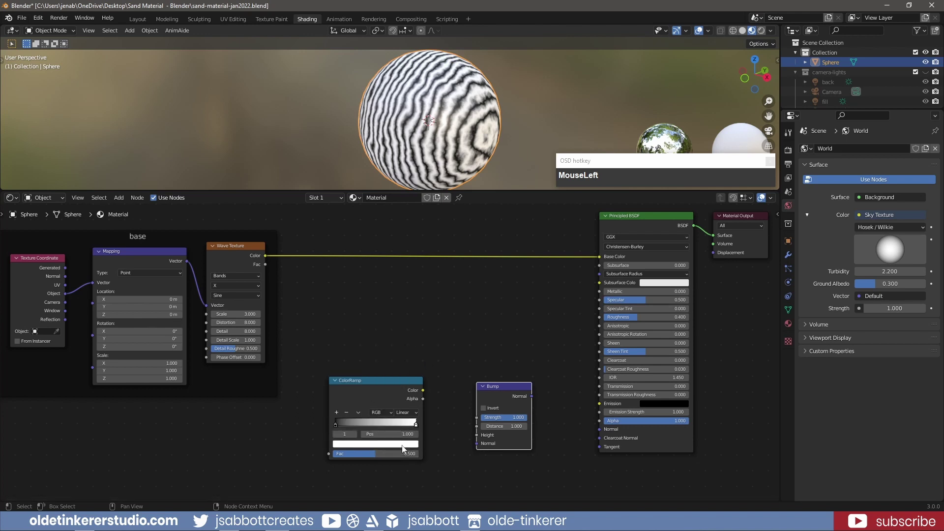
click(403, 444)
drag(400, 334, 400, 366)
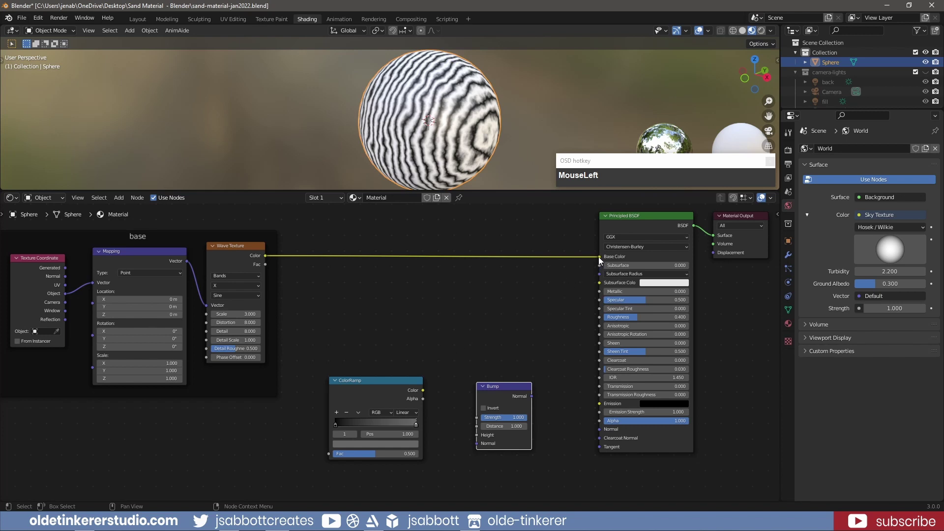
- Chain Wave Texture Color into ColorRamp Fac, ColorRamp Color into Bump Height, Bump Normal into BSDF Normal
drag(599, 257, 324, 454)
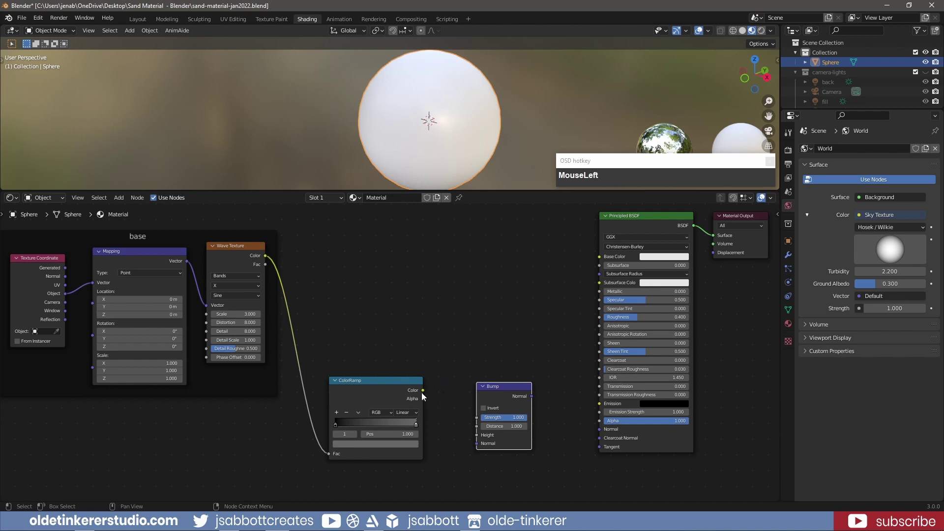
drag(423, 391, 477, 435)
drag(531, 395, 599, 430)
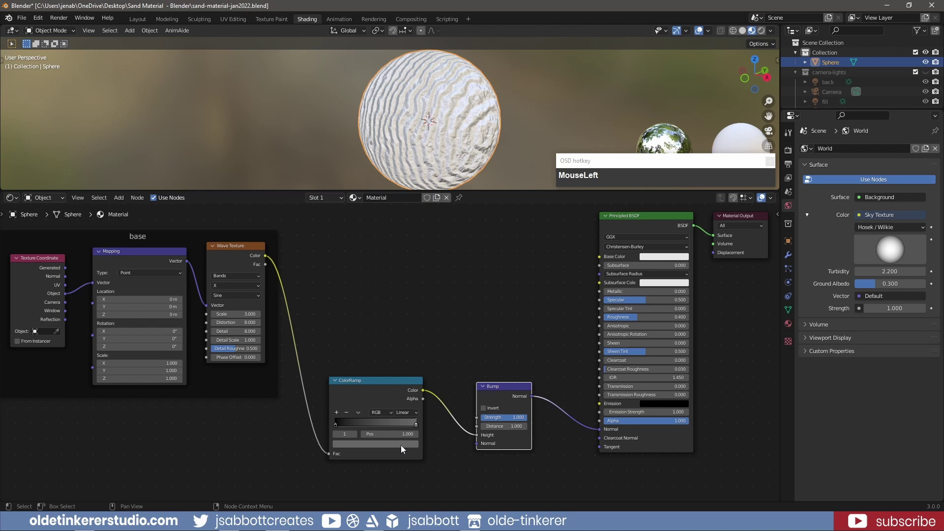
scroll(432, 147, up, 2)
- Lighten the dark ramp stop to V 0.160, set Bump Strength to 0.5, and select both nodes
click(388, 444)
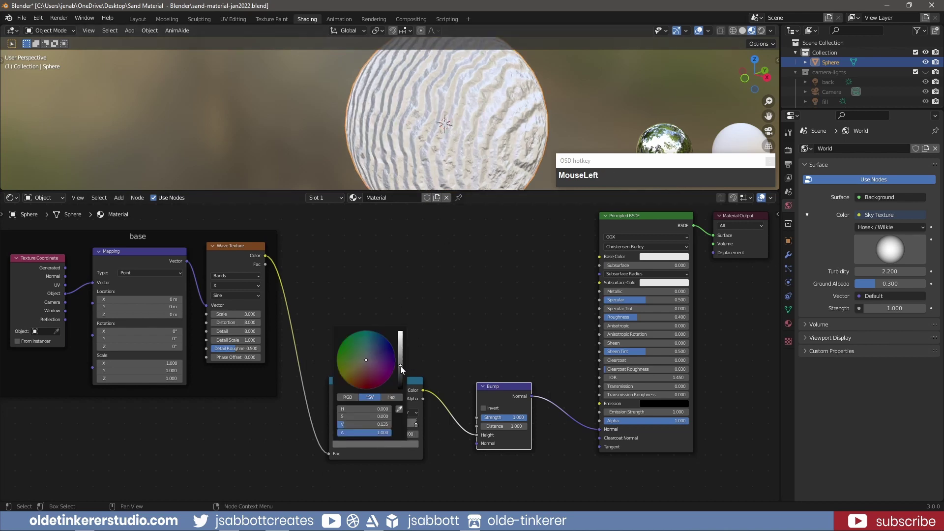
mouse_move(400, 366)
mouse_down()
mouse_move(401, 356)
mouse_move(400, 367)
mouse_up()
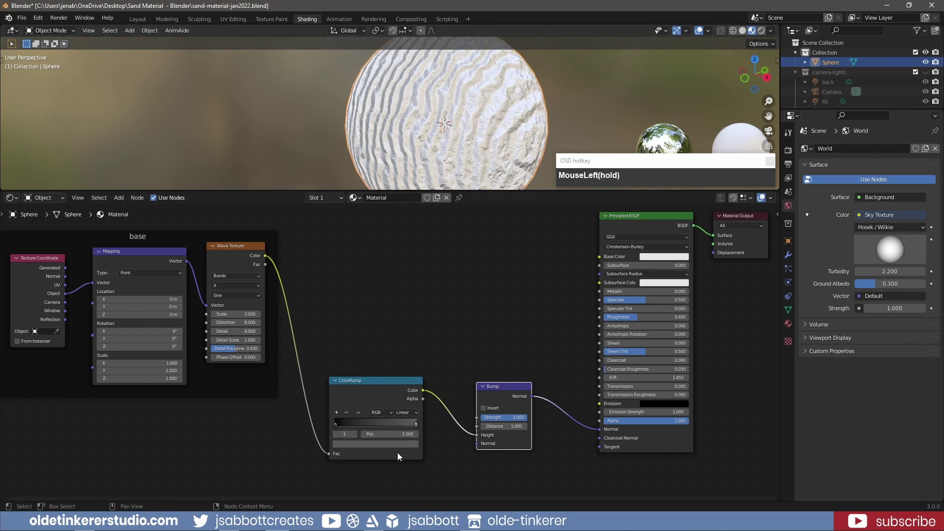
drag(504, 417, 484, 417)
double_click(511, 416)
text(.5)
key(Return)
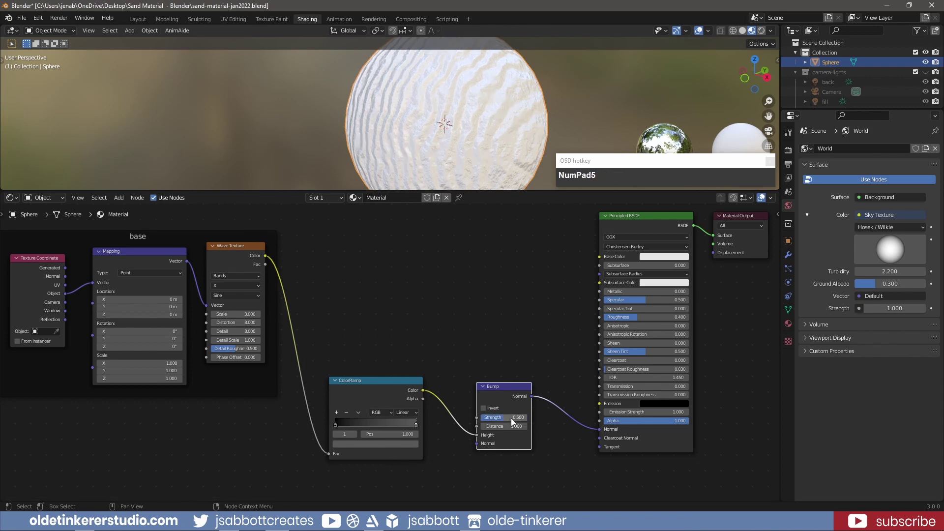
drag(517, 471, 367, 360)
- Frame the ColorRamp and Bump nodes and label the frame 'height'
key(ctrl+j)
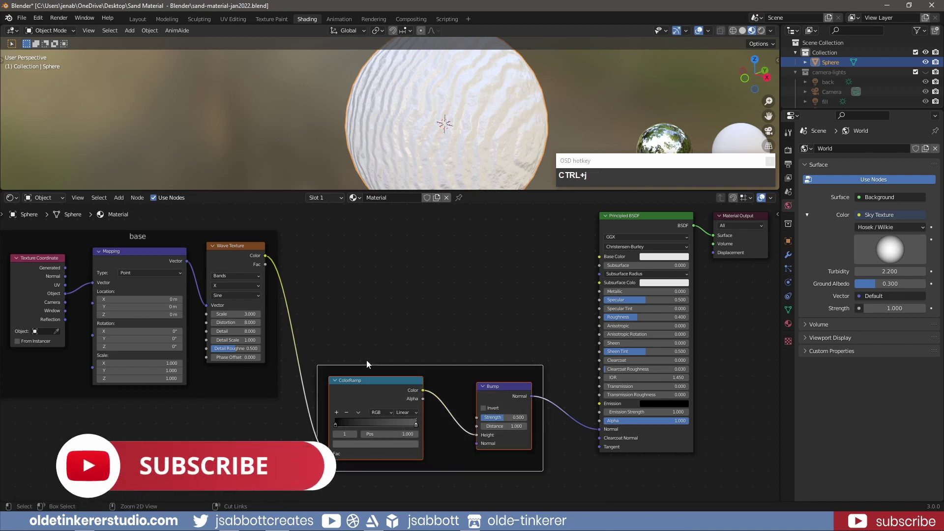
right_click(453, 370)
click(414, 329)
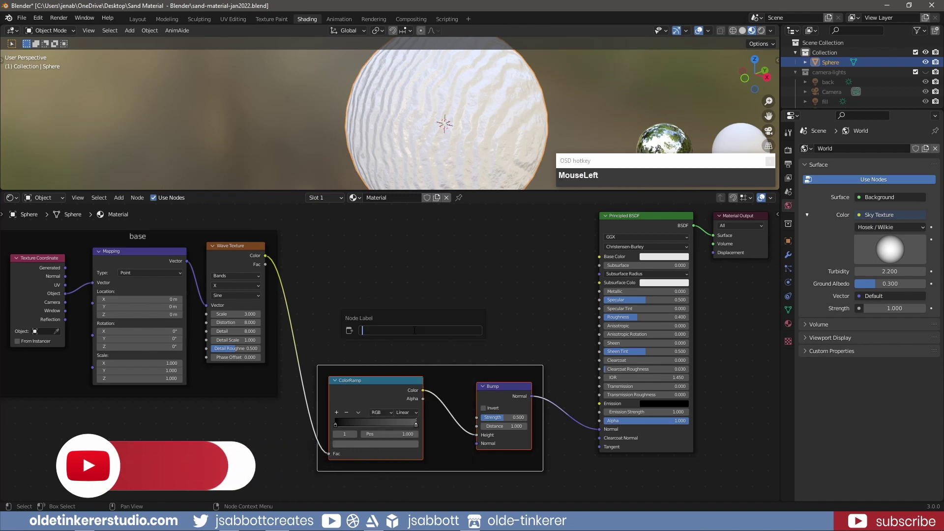
text(height)
key(Return)
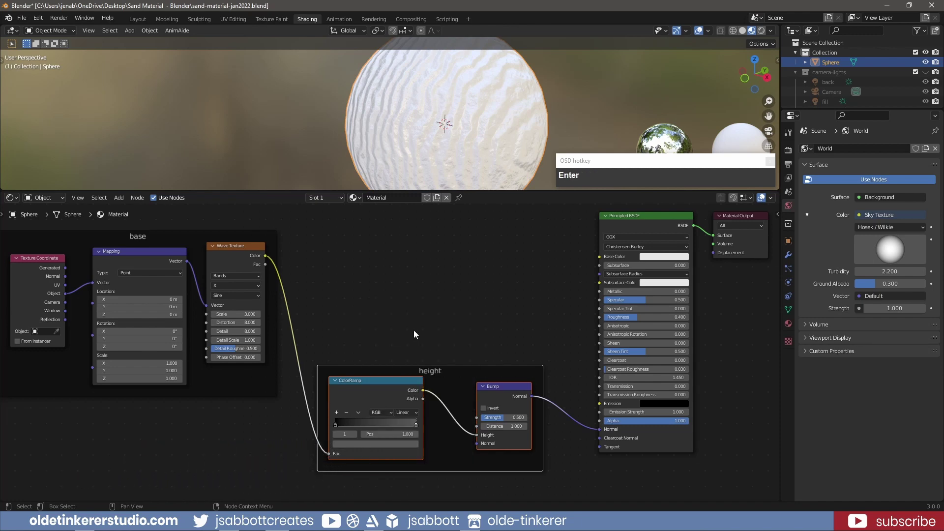
- Add a Noise Texture above the frames, fed by Mapping Vector and driving Base Color
middle_drag(414, 334, 422, 377)
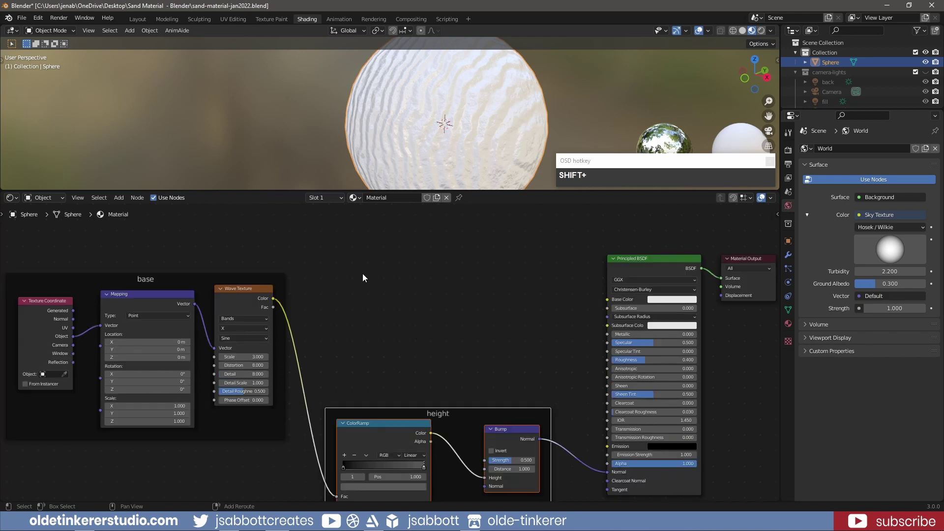
key(shift+a)
mouse_move(356, 254)
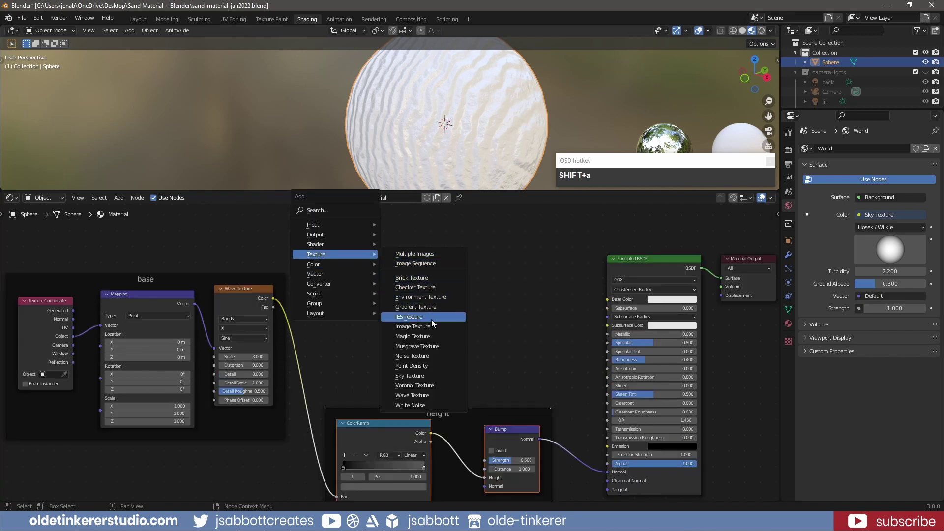
click(427, 356)
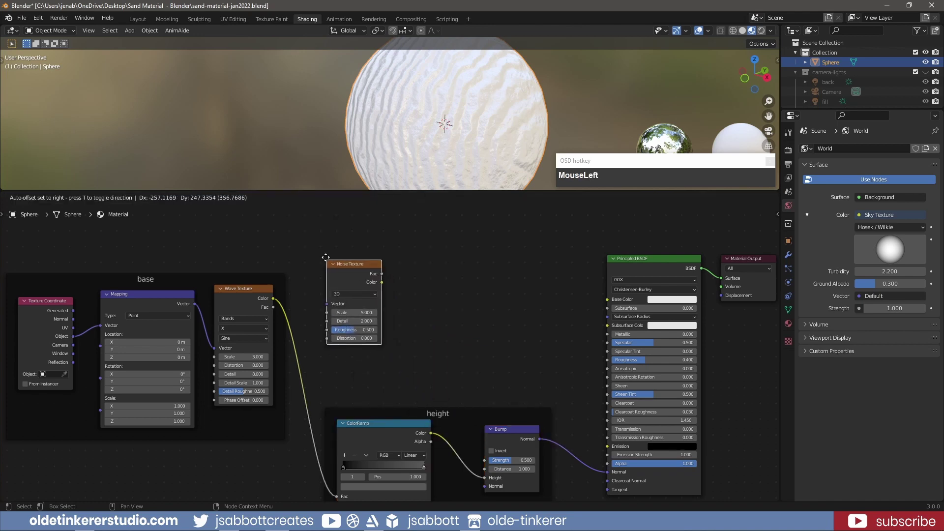
click(325, 231)
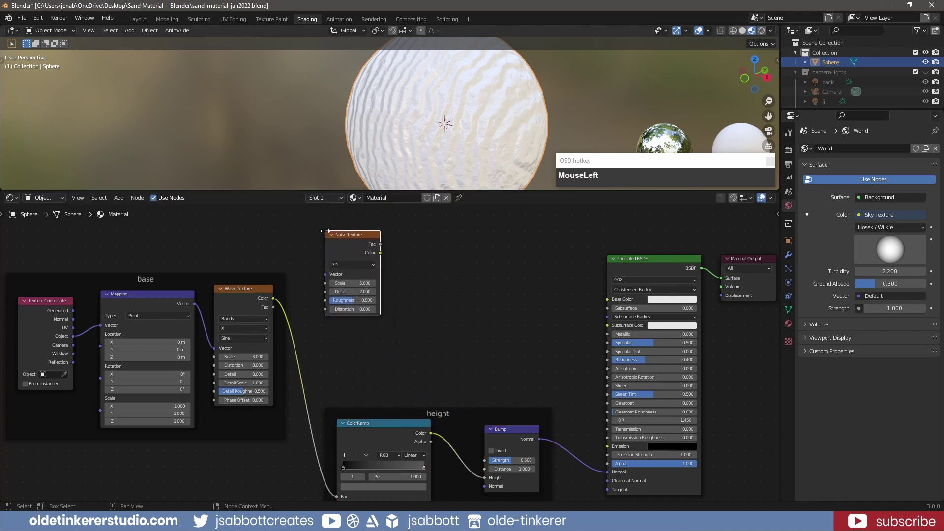
drag(196, 305, 325, 274)
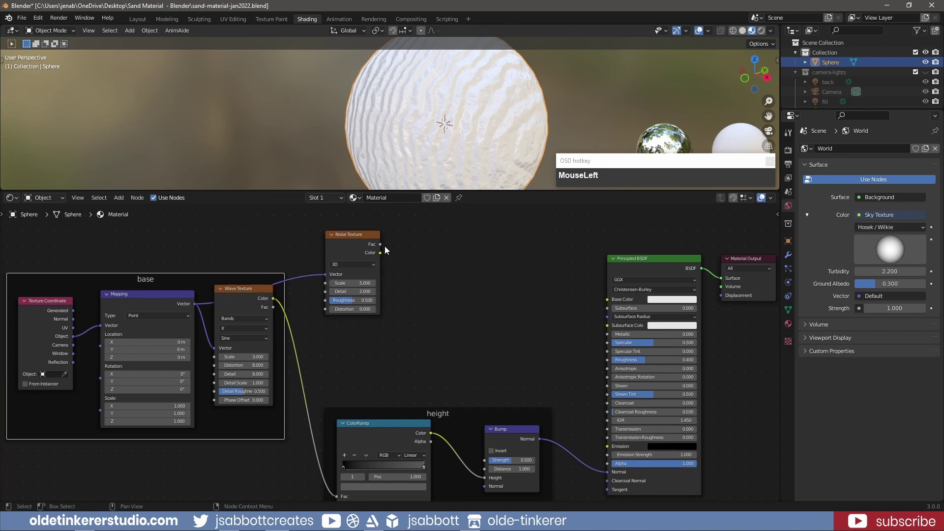
drag(381, 253, 608, 299)
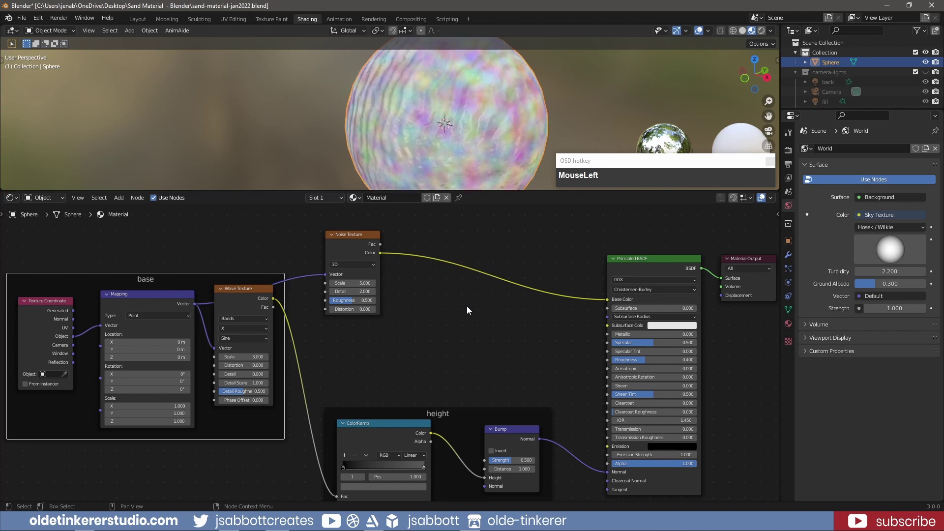
- Set the Noise Texture Scale to 30 and Detail to 15
click(359, 283)
text(30)
key(Tab)
text(15)
key(Return)
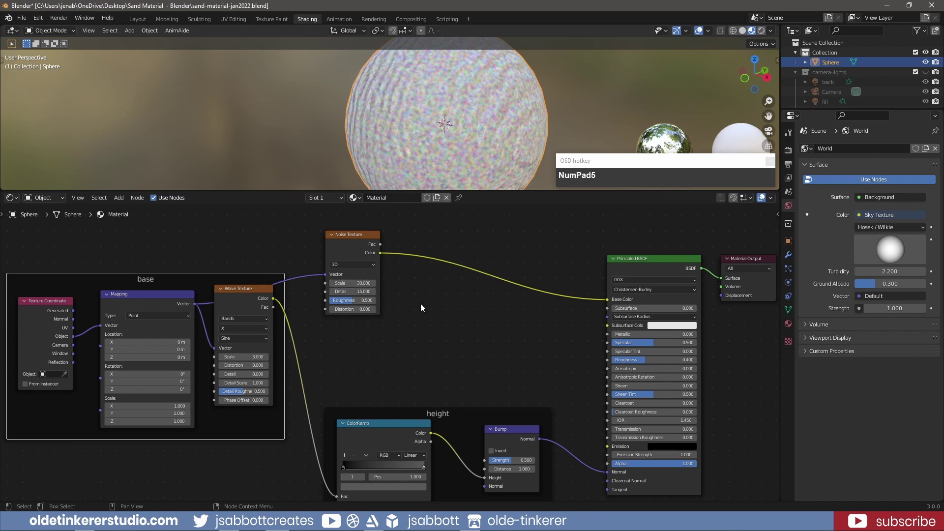
key(shift+a)
- Insert a ColorRamp between the Noise Texture and the Base Color
mouse_move(418, 343)
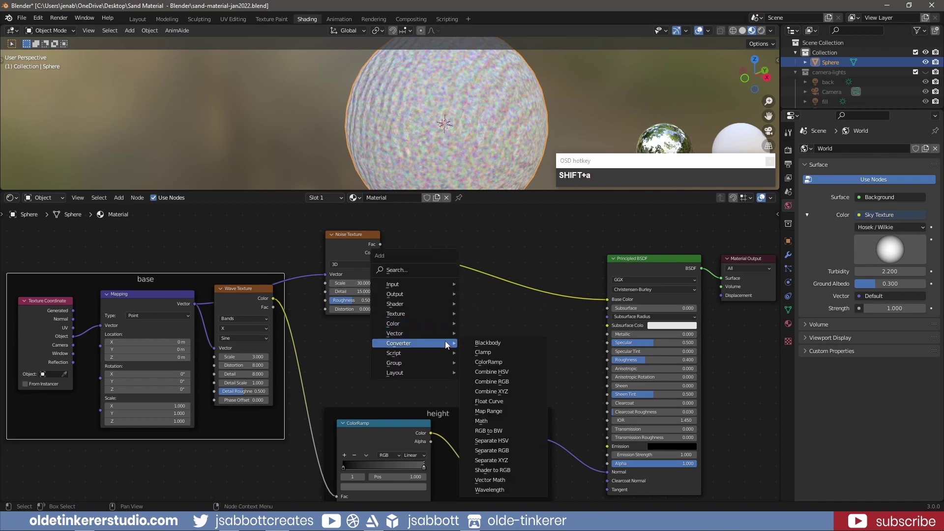
click(488, 362)
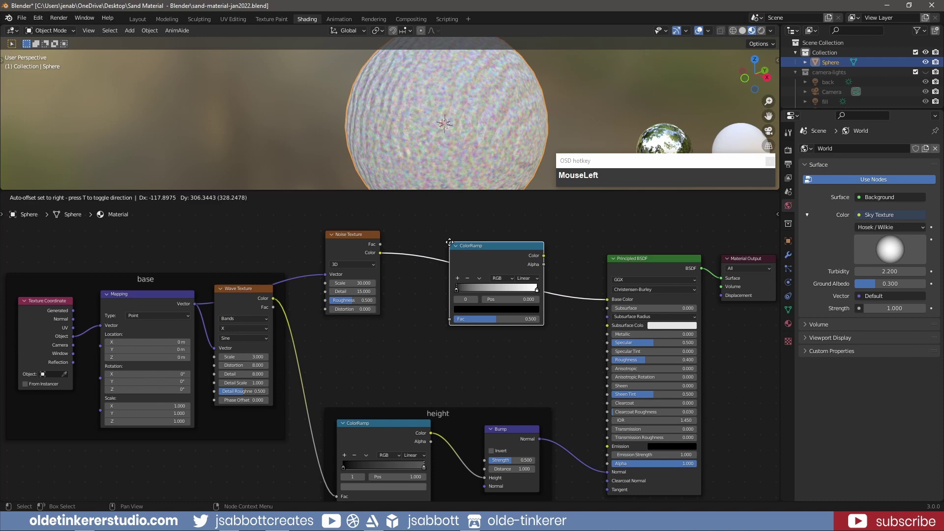
click(445, 249)
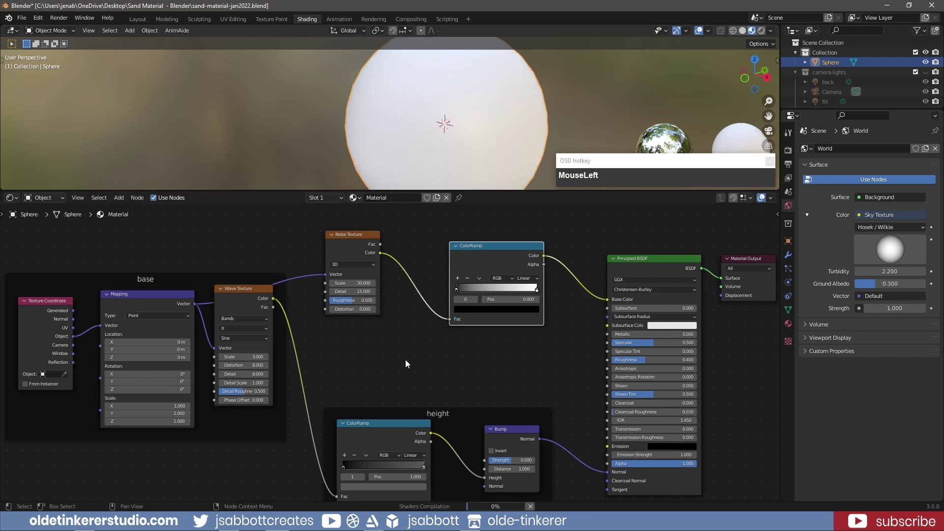
- Change the Noise Texture Scale to 150 and Detail to 2
click(353, 283)
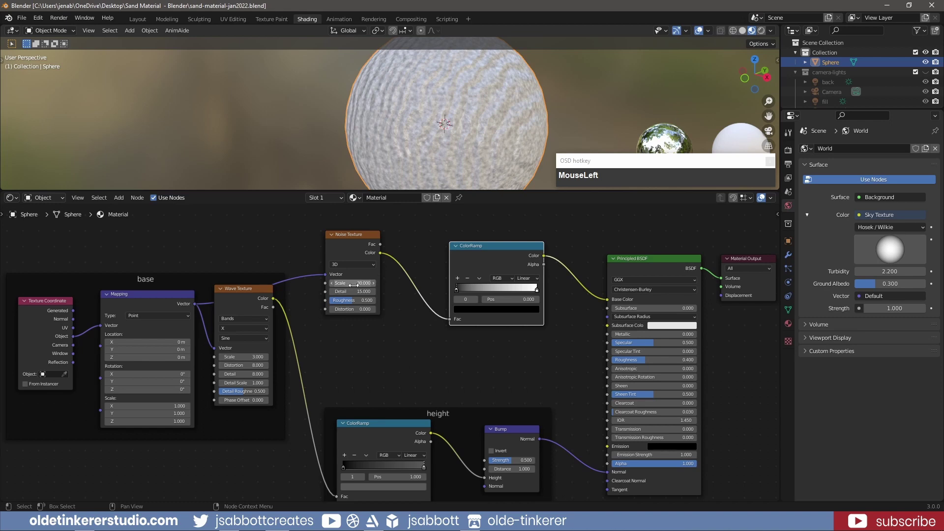
text(150)
key(Tab)
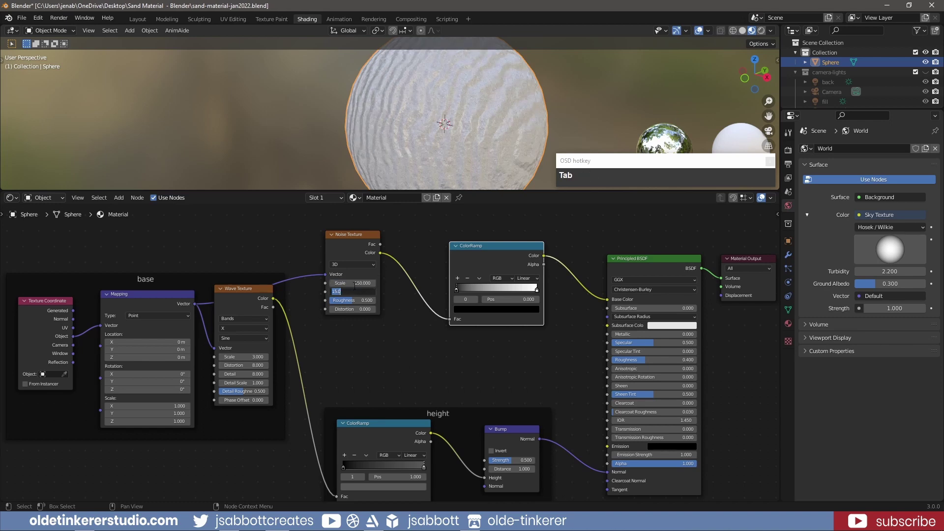
text(2)
key(Return)
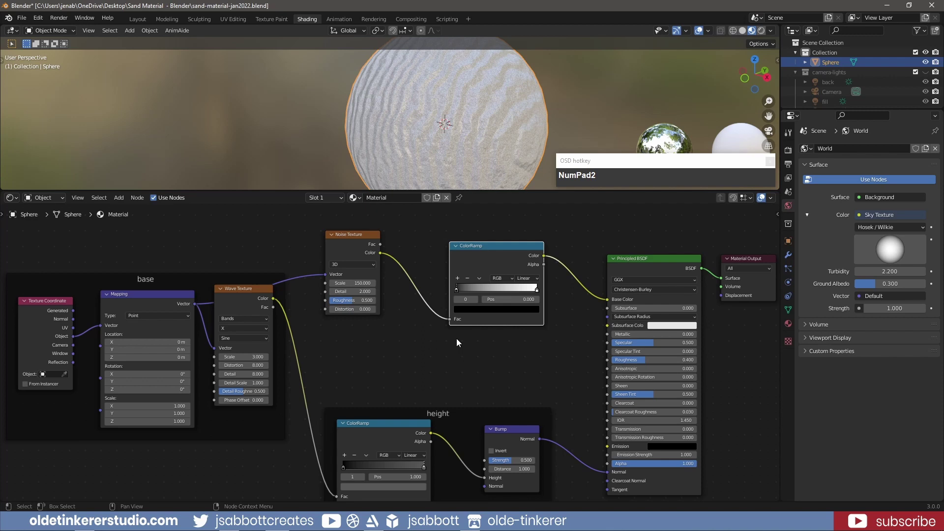
- Set the upper ColorRamp's white end stop to sandy yellow hex FBD474
click(538, 291)
click(512, 309)
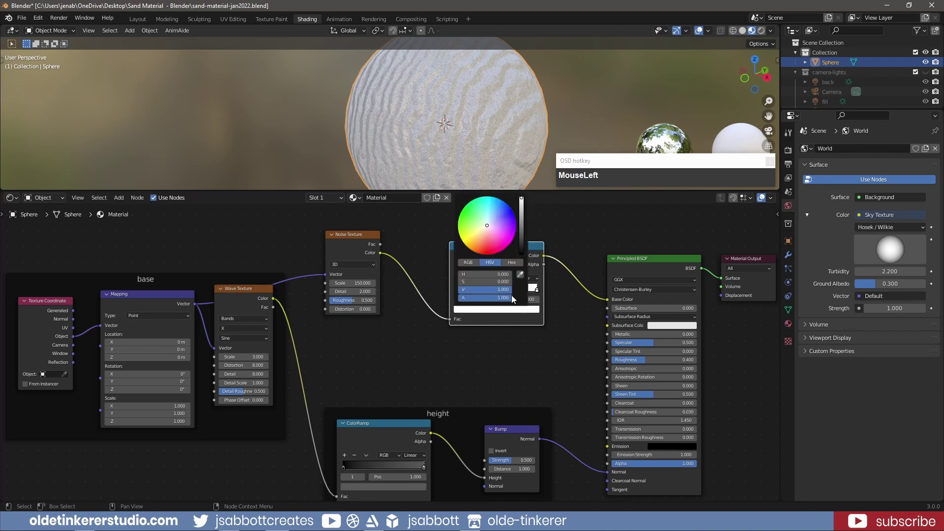
click(512, 262)
click(493, 274)
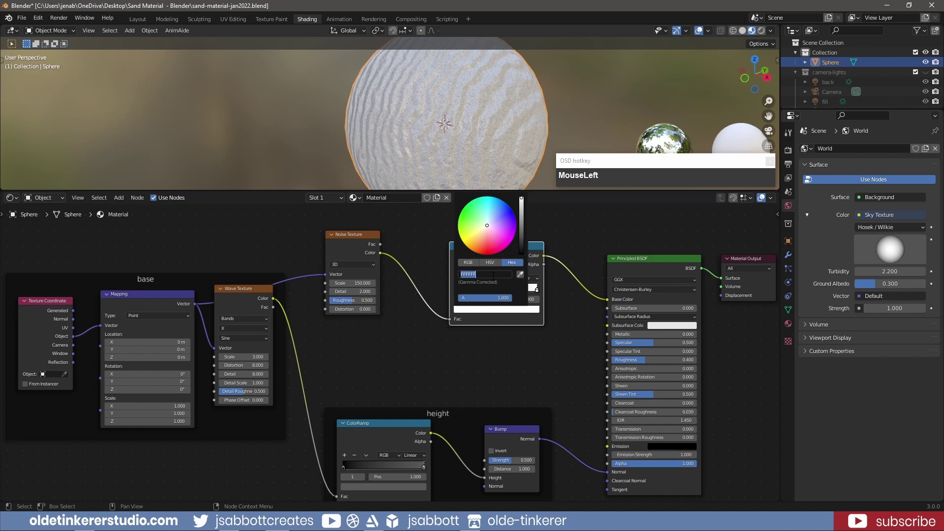
text(fbd474)
key(Return)
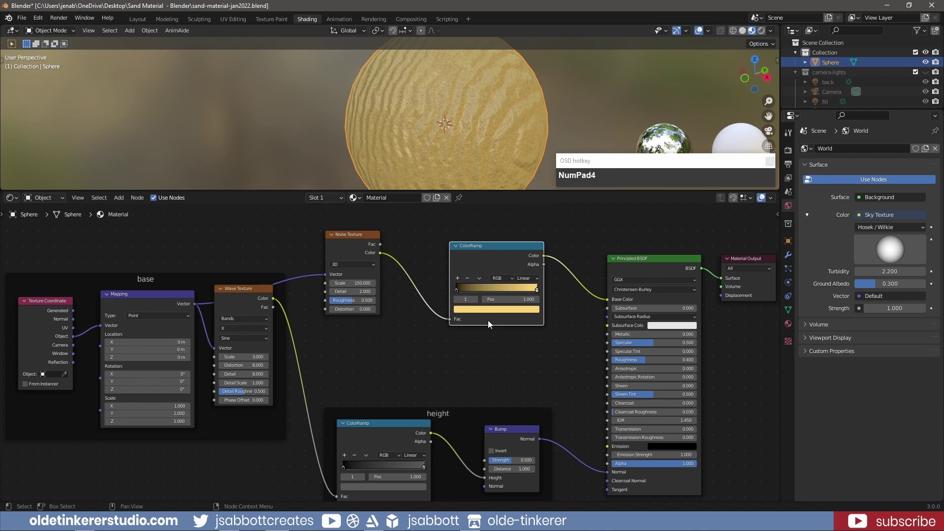
- Set the ramp's black start stop to reddish-brown hex 925347
click(456, 290)
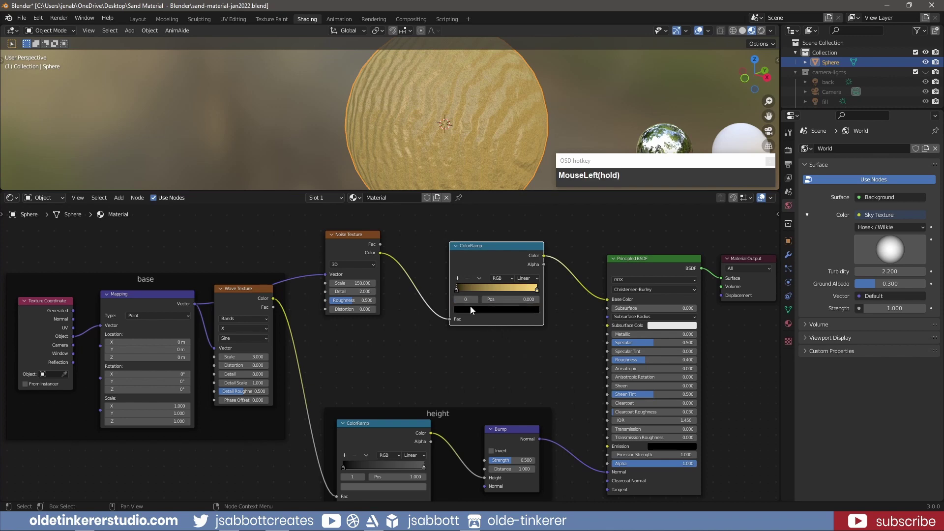
click(471, 309)
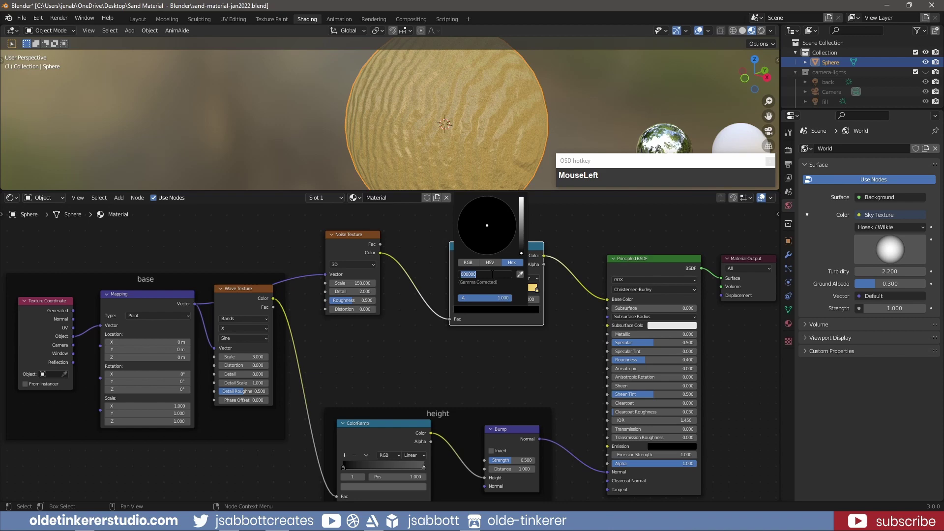
text(925347)
key(Return)
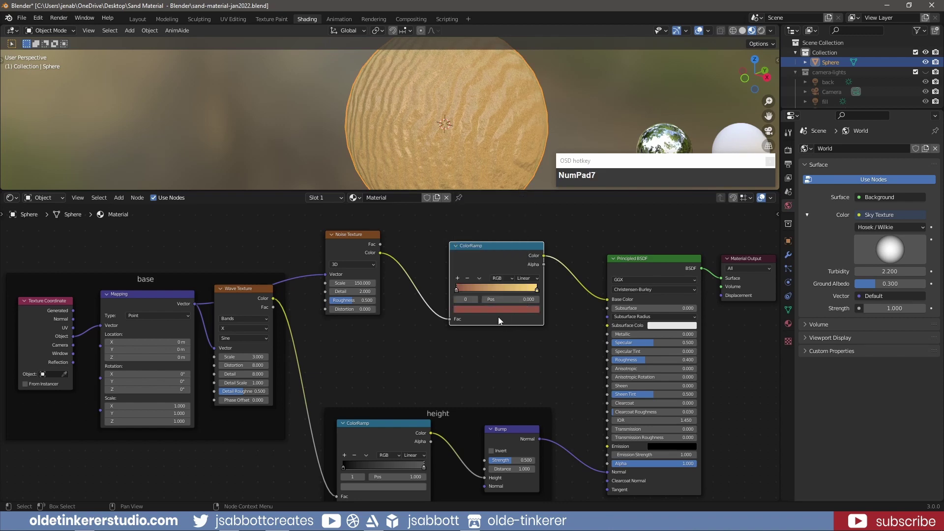
- Add a ColorRamp stop at position 0.3 coloured brown A7835D
click(458, 279)
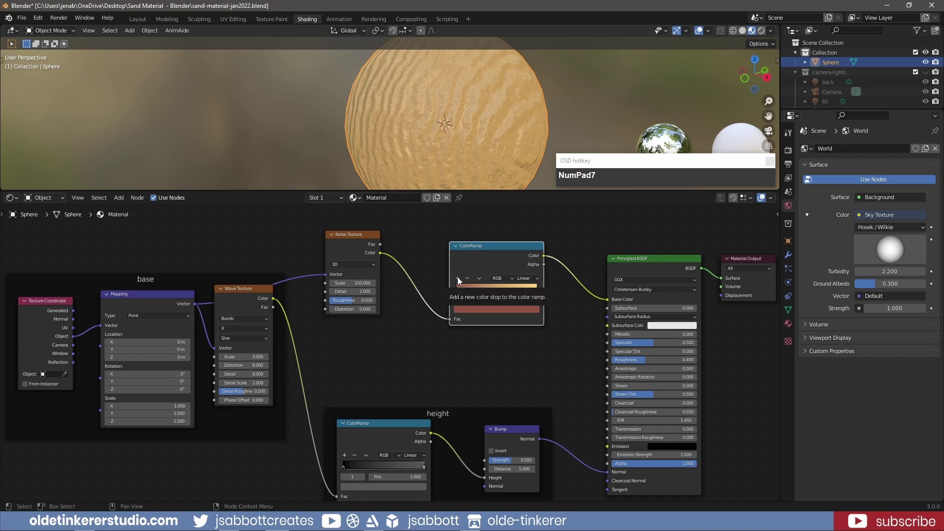
click(510, 300)
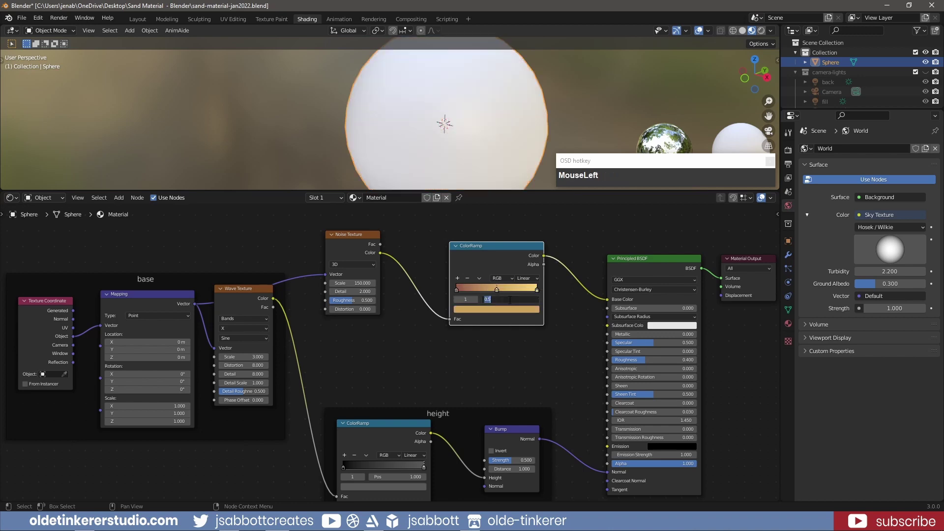
text(3)
key(Return)
click(510, 299)
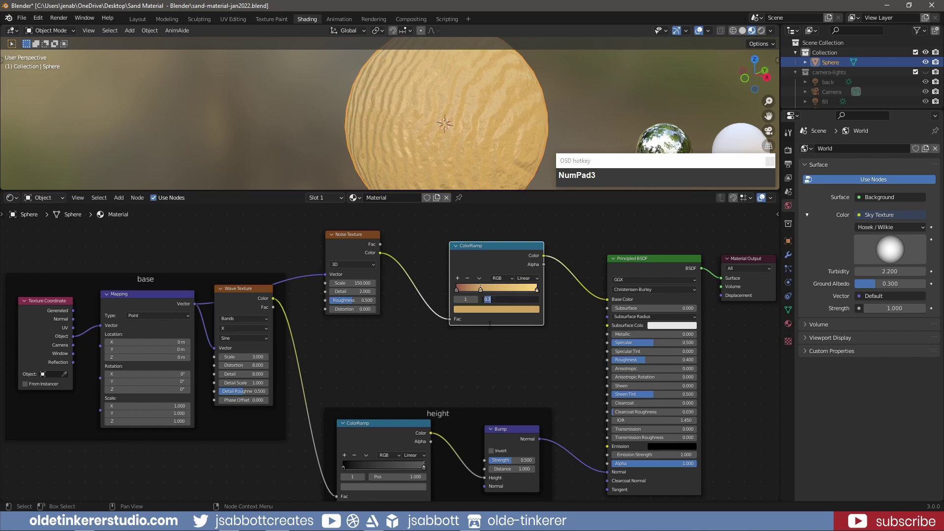
click(480, 288)
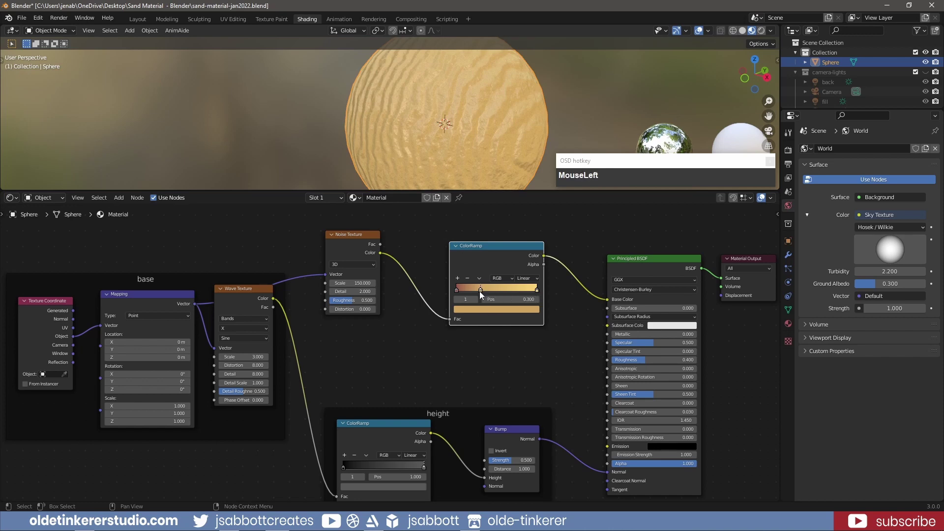
click(486, 309)
click(491, 274)
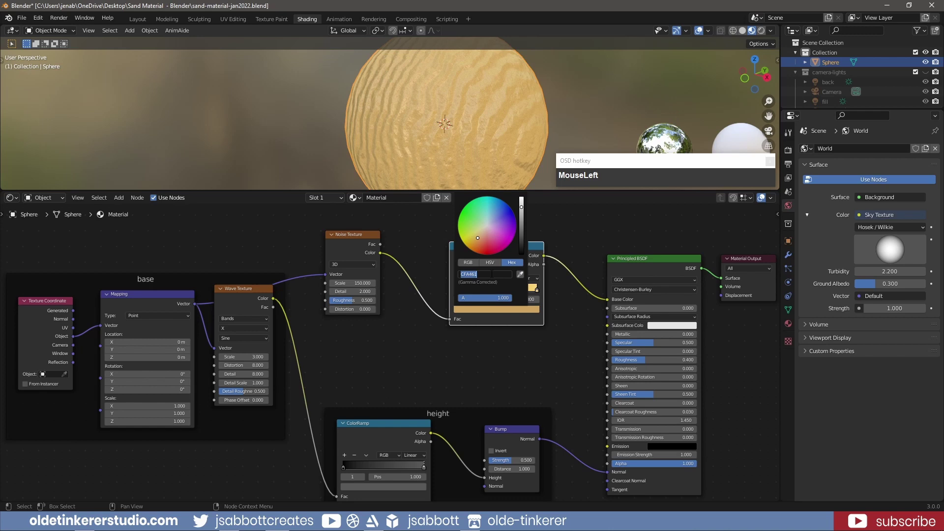
text(a7835d)
key(Return)
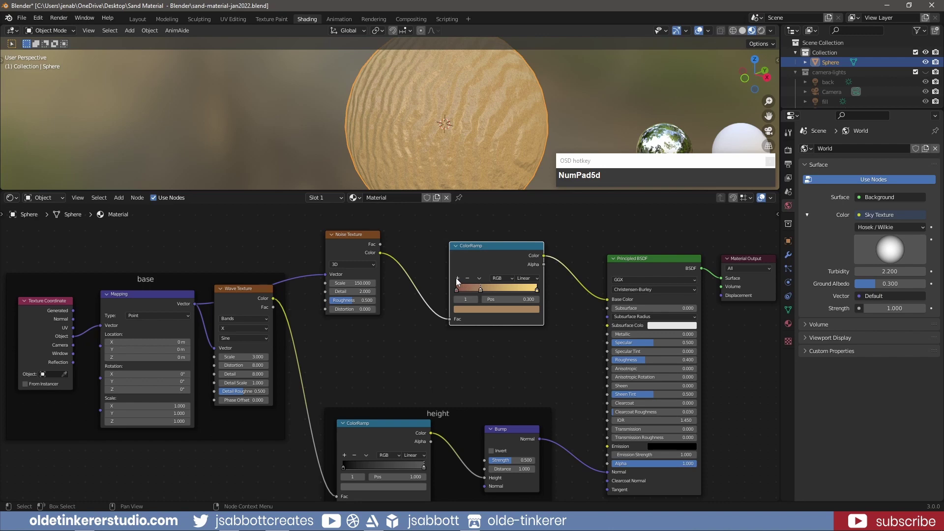
- Add another stop at 0.6, paste colour 988046 and brighten it to light tan
click(457, 278)
click(509, 299)
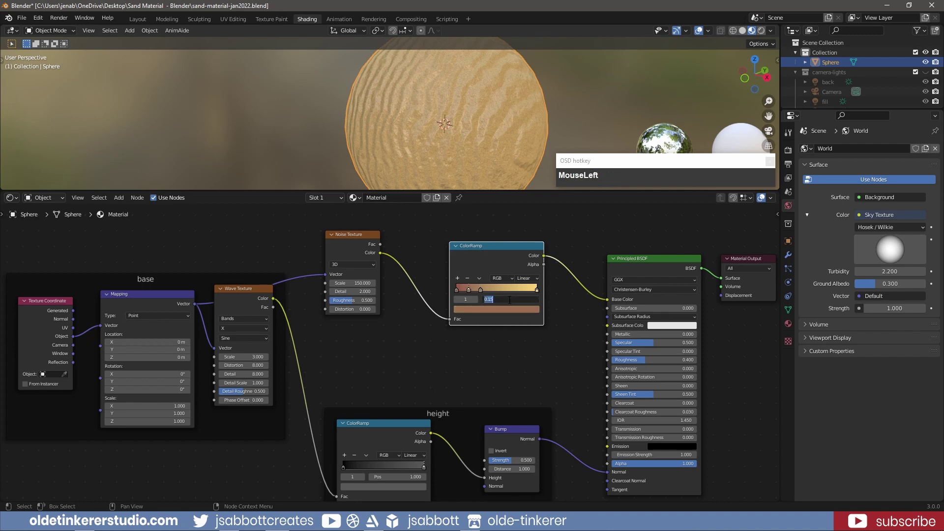
text(0.6)
key(Return)
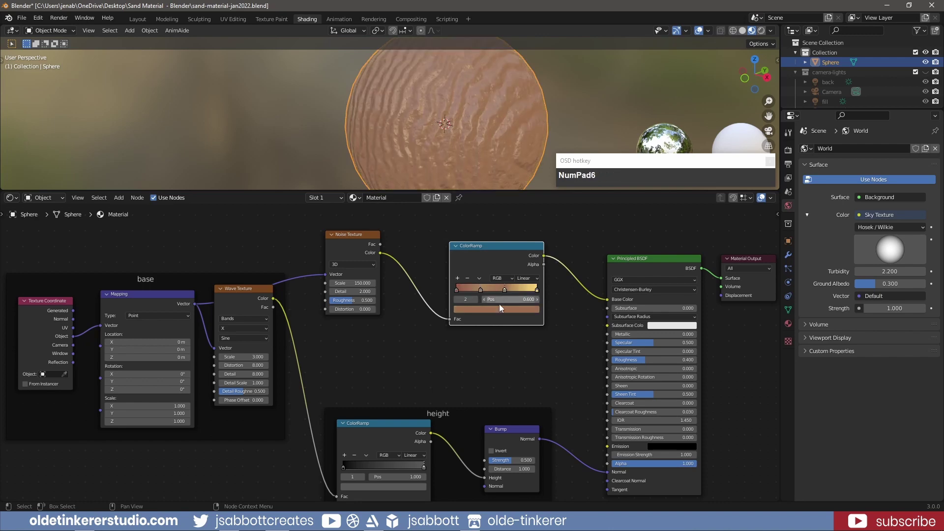
click(497, 309)
text(988046)
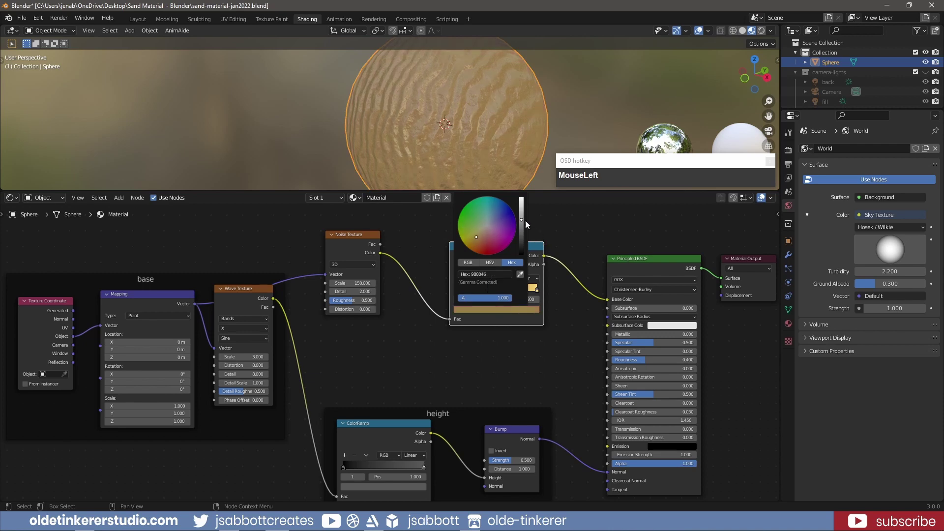
drag(521, 218, 522, 211)
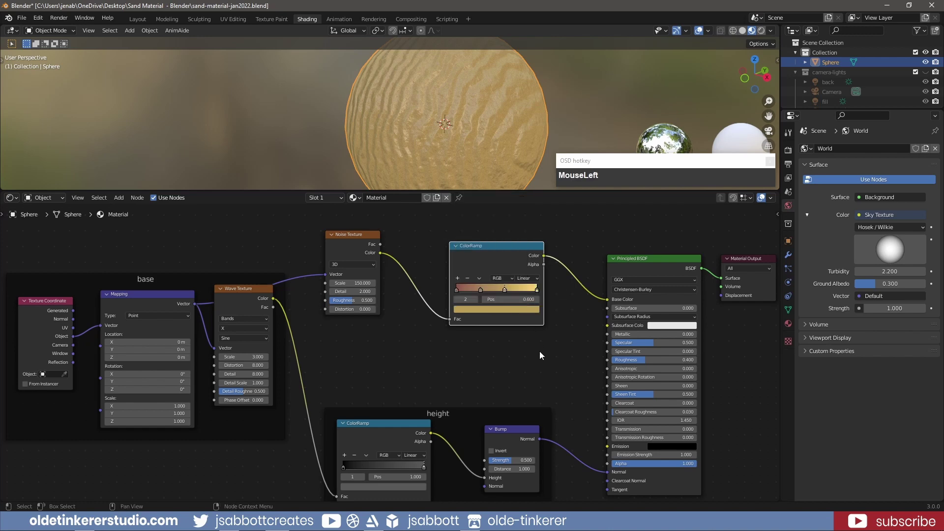
- Raise the Principled BSDF Roughness from 0.400 to 1.000 for a matte sand look
middle_drag(487, 147, 531, 150)
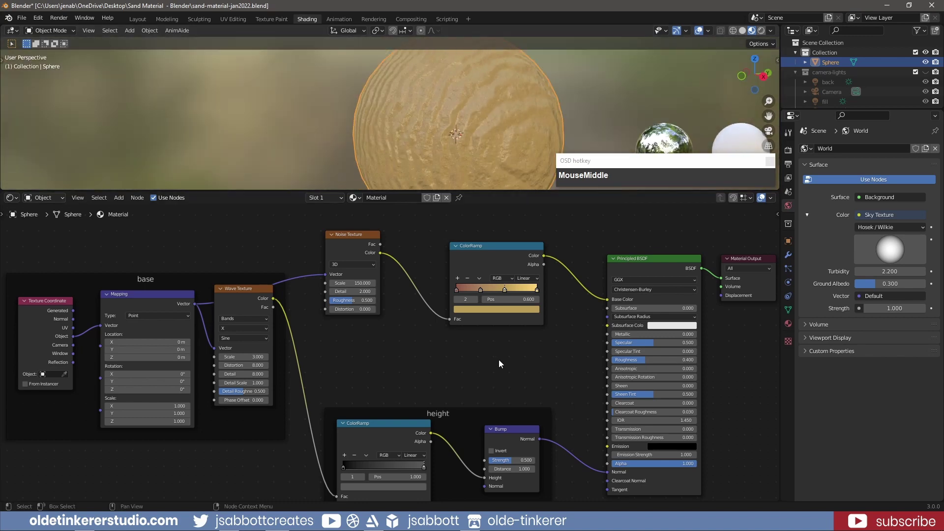
drag(645, 359, 696, 359)
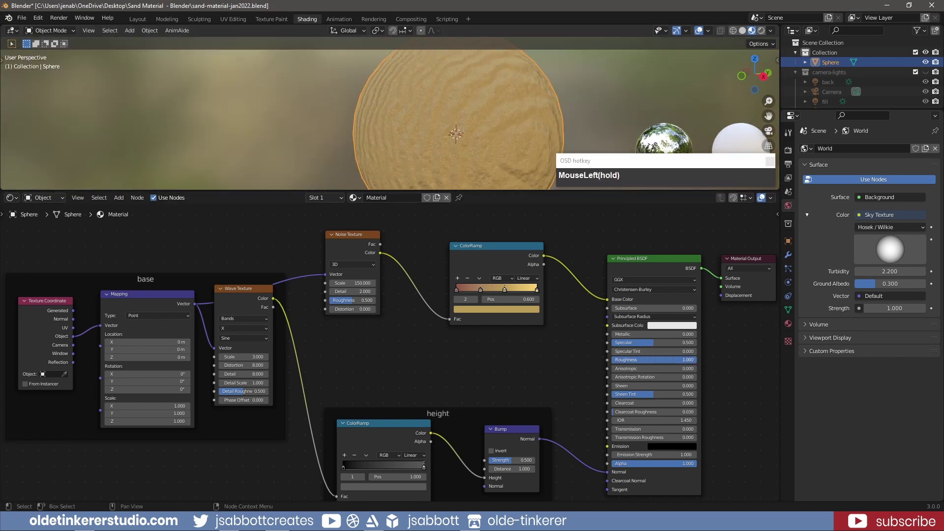
middle_drag(385, 123, 432, 137)
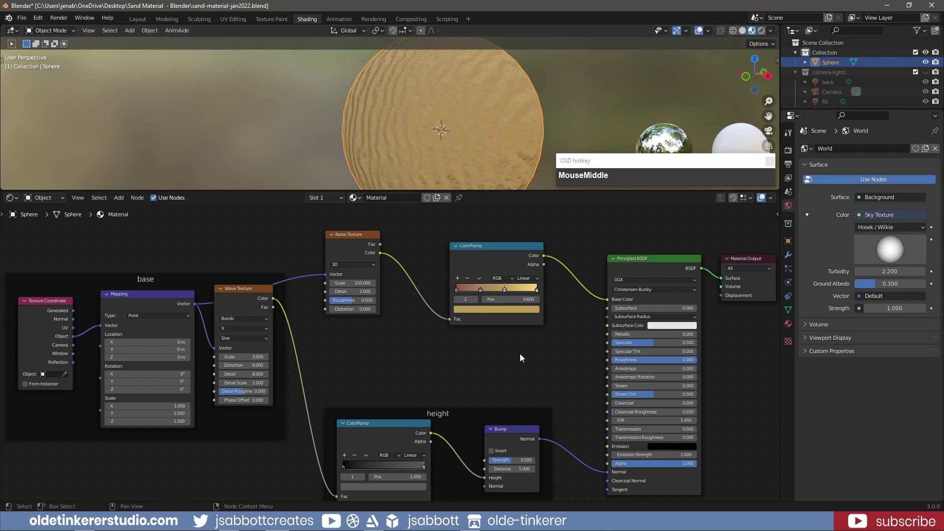
- Box-select the Noise Texture and upper ColorRamp nodes in the Shader Editor
drag(520, 353, 335, 238)
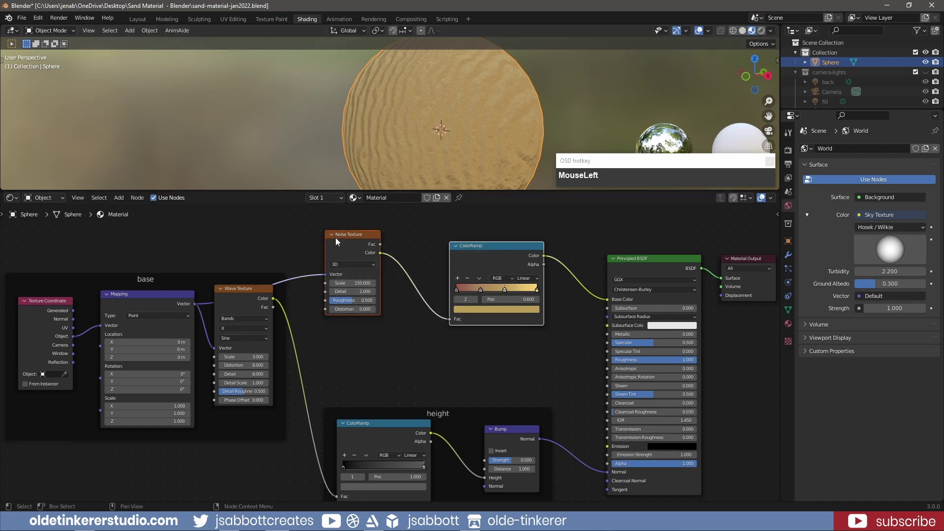